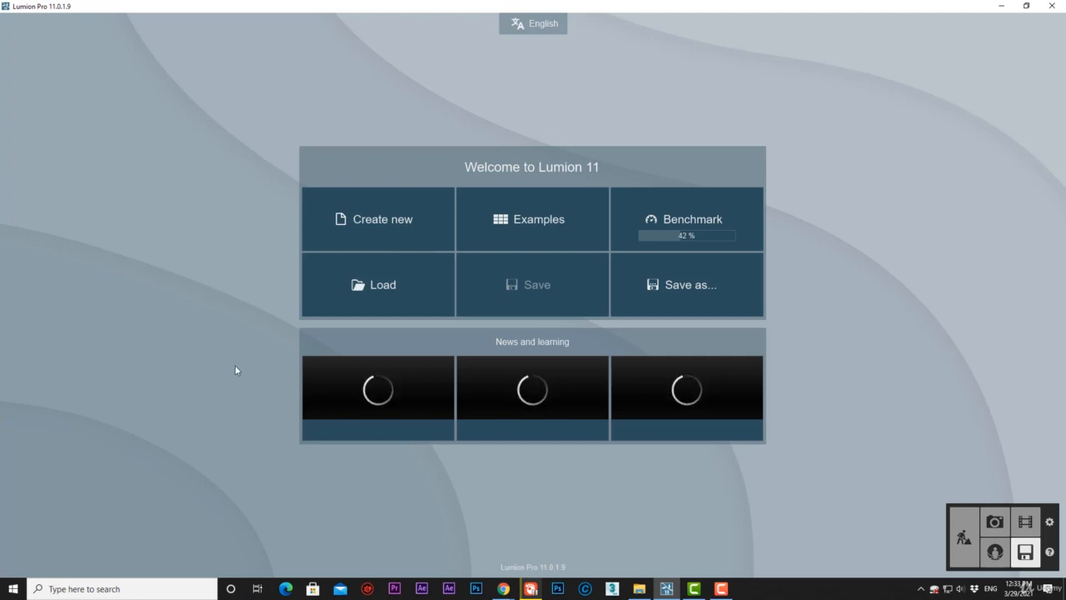
Create a new scene with a flat grass landscape.
left_click(361, 241)
left_click(362, 243)
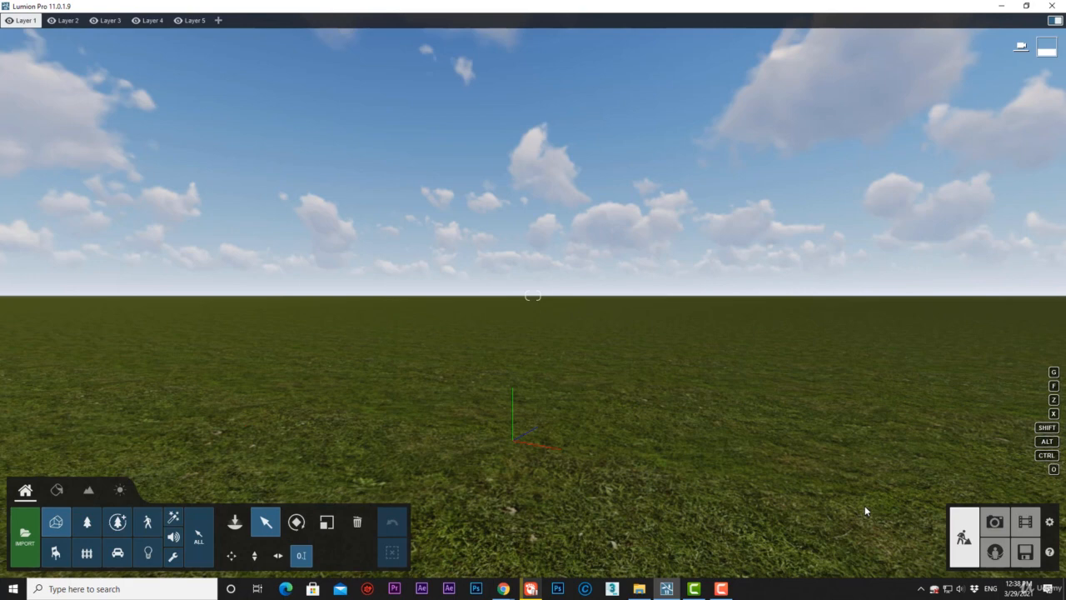
Examine the object-editing shortcut hints, including conforming to landscape, Z- and X-axis movement, horizontal movement, leaving a copy and box selection.
key("g")
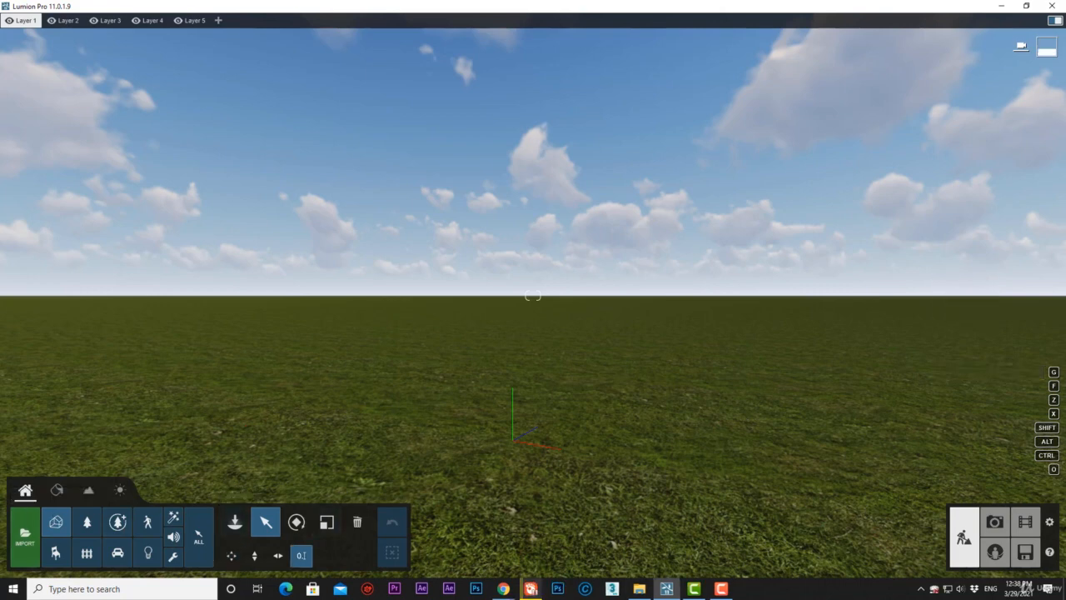
key("f")
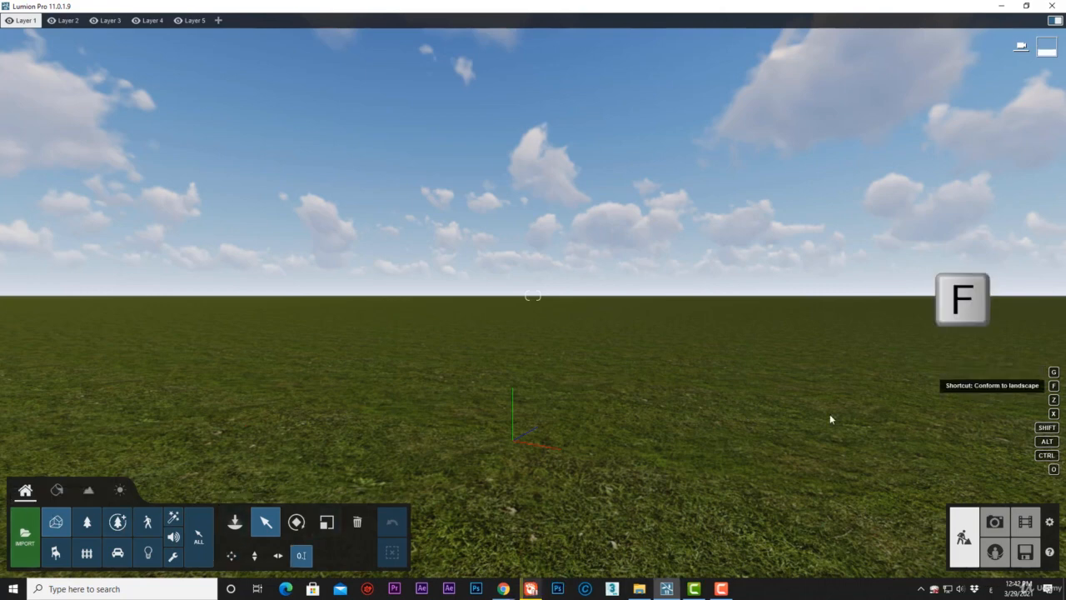
key("z")
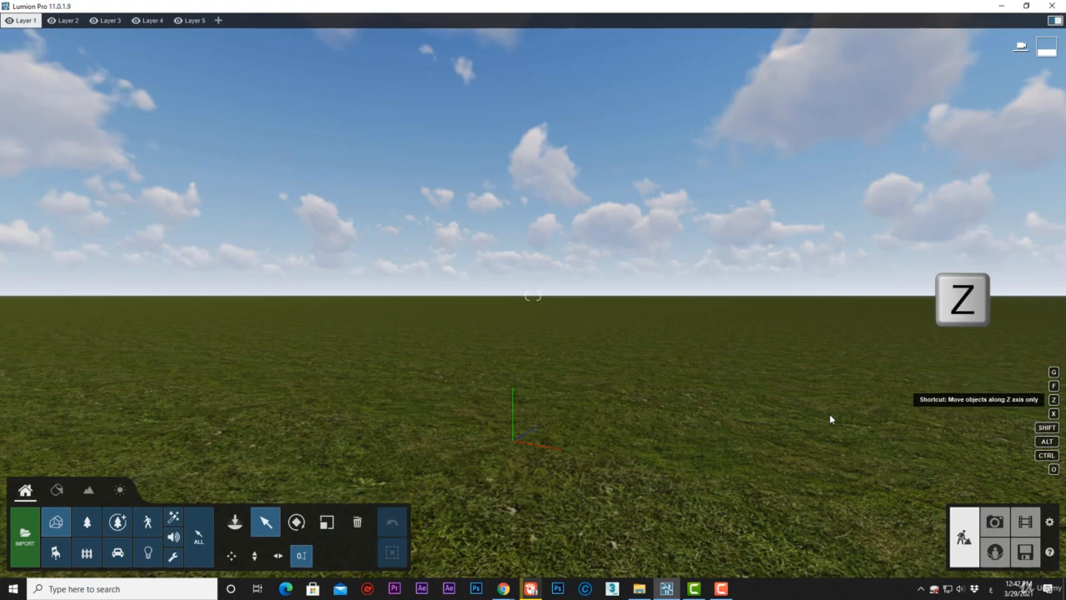
key("x")
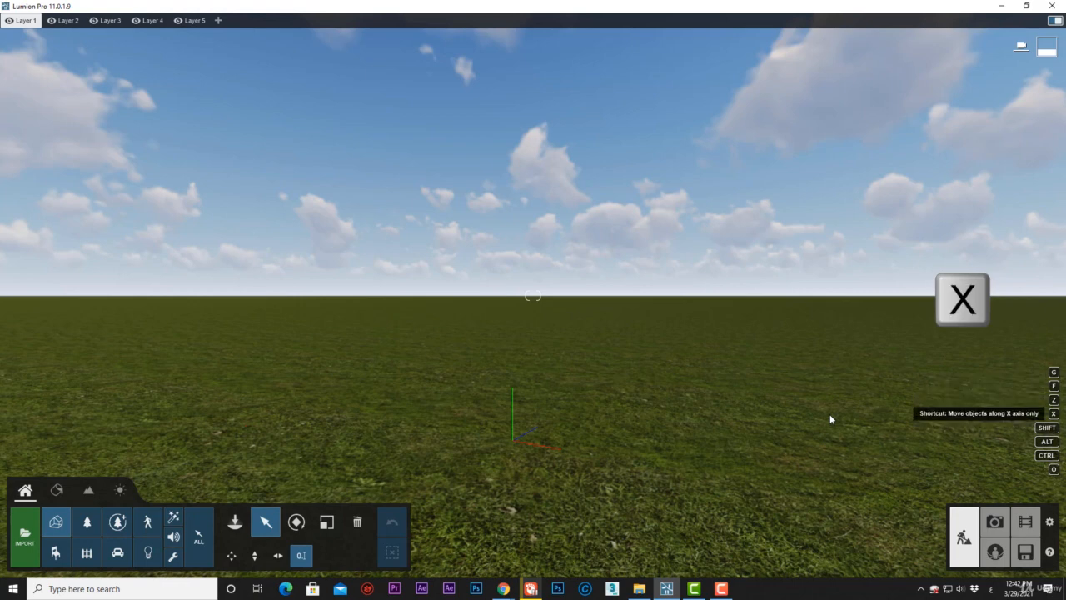
key("shift")
key("alt")
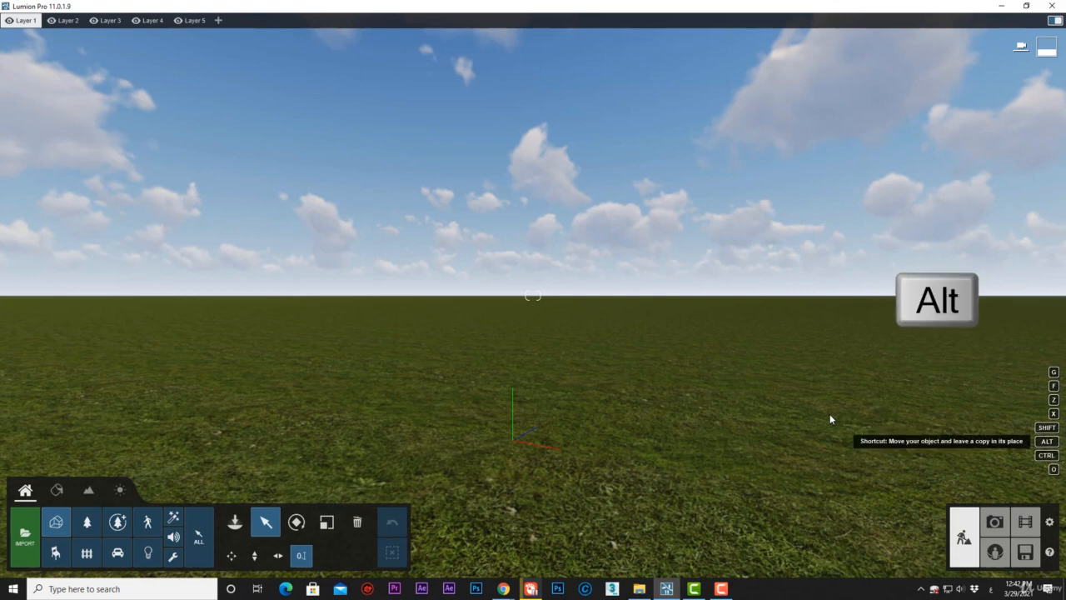
key("ctrl")
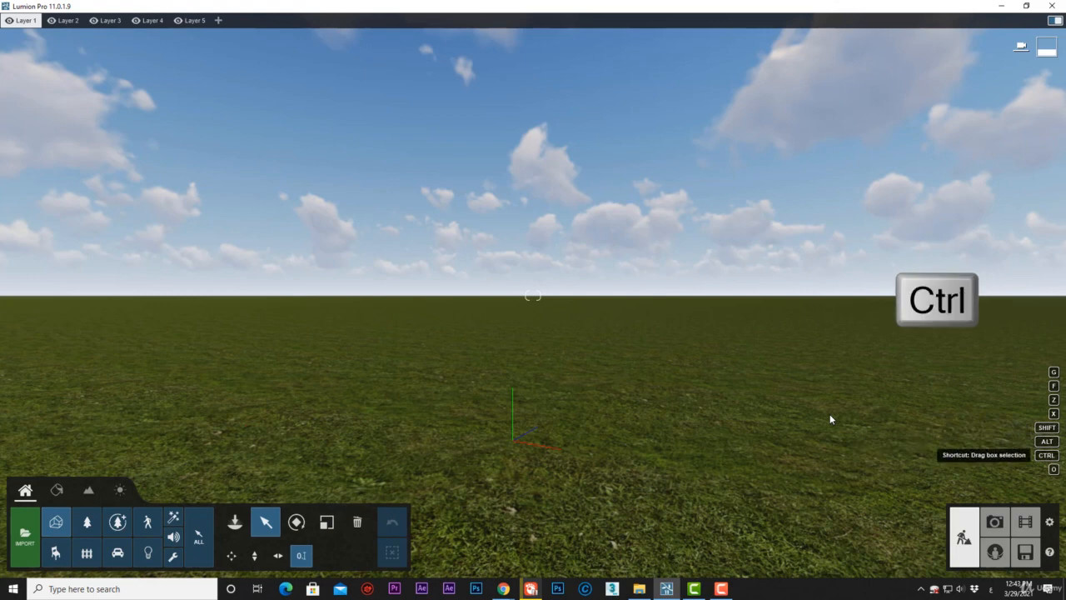
key("o")
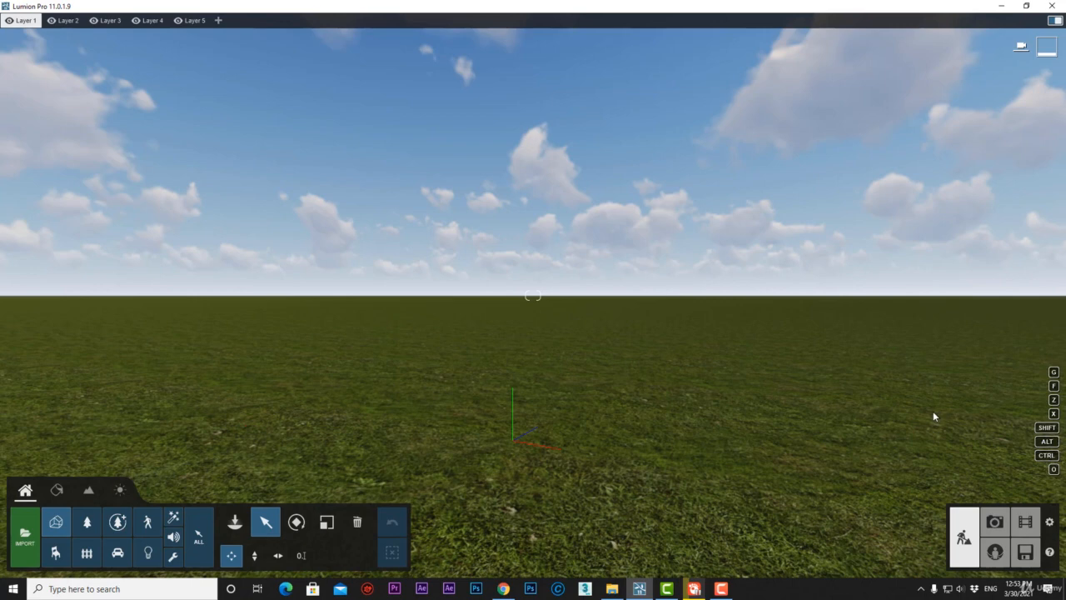
Raise and lower the camera above the grass, and travel forward, left, backward and right across the terrain.
right_click_drag(932, 412, 933, 412)
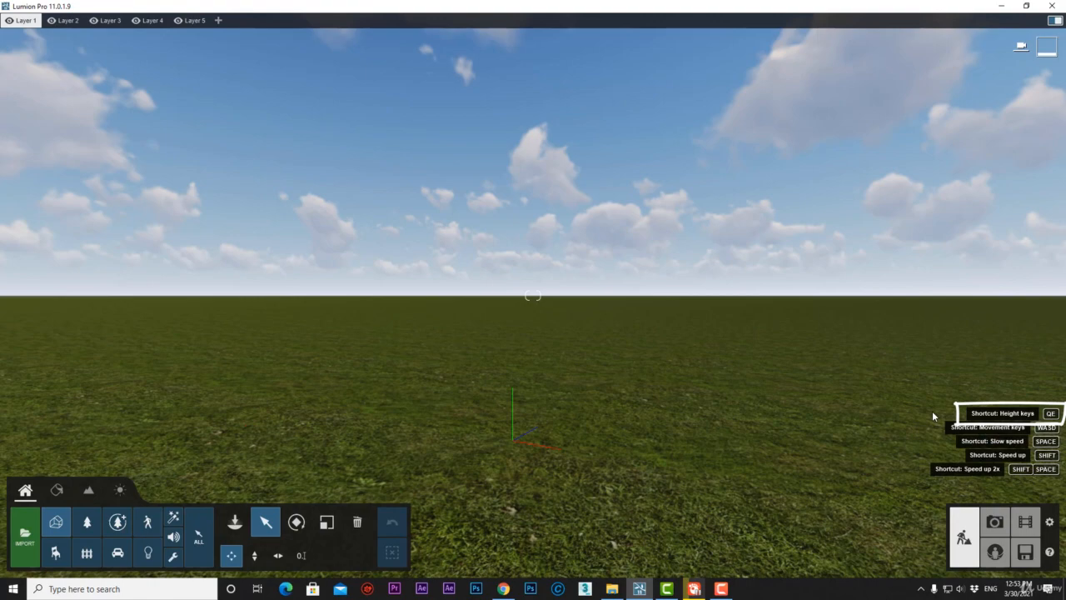
key("q")
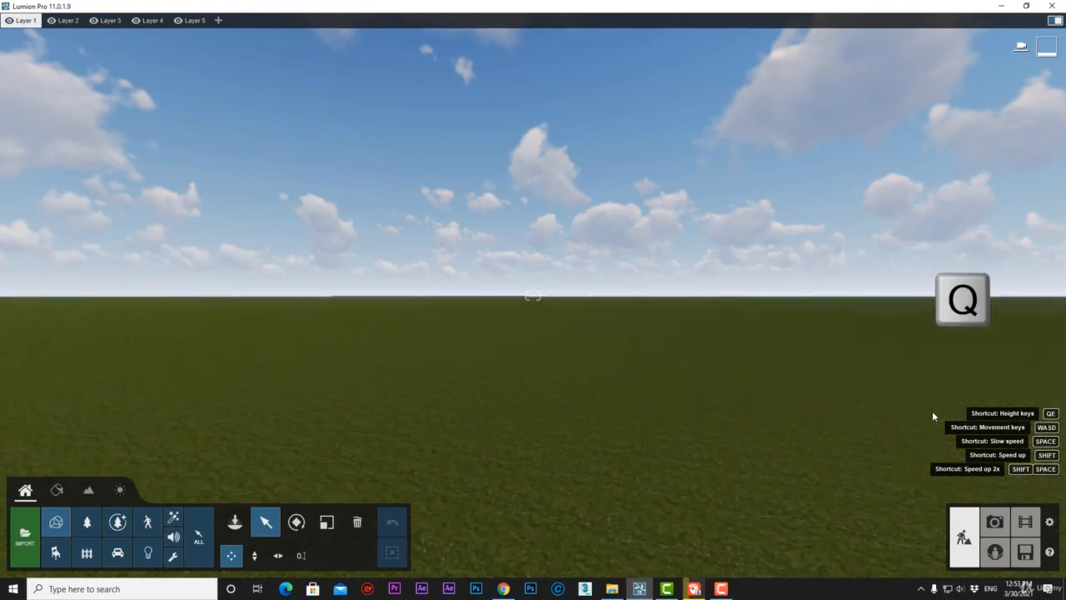
key("e")
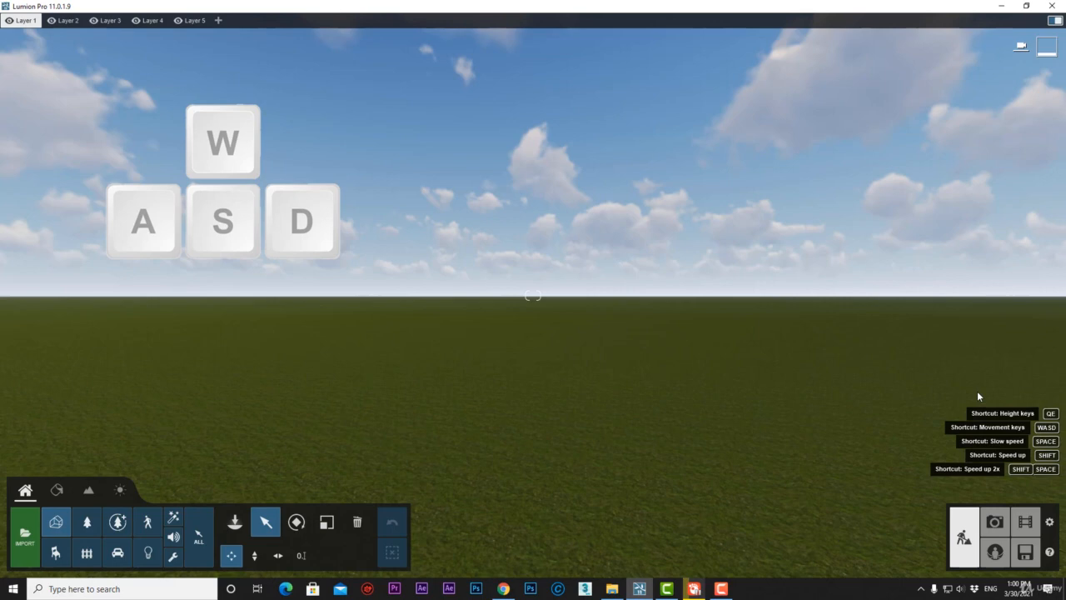
key("w")
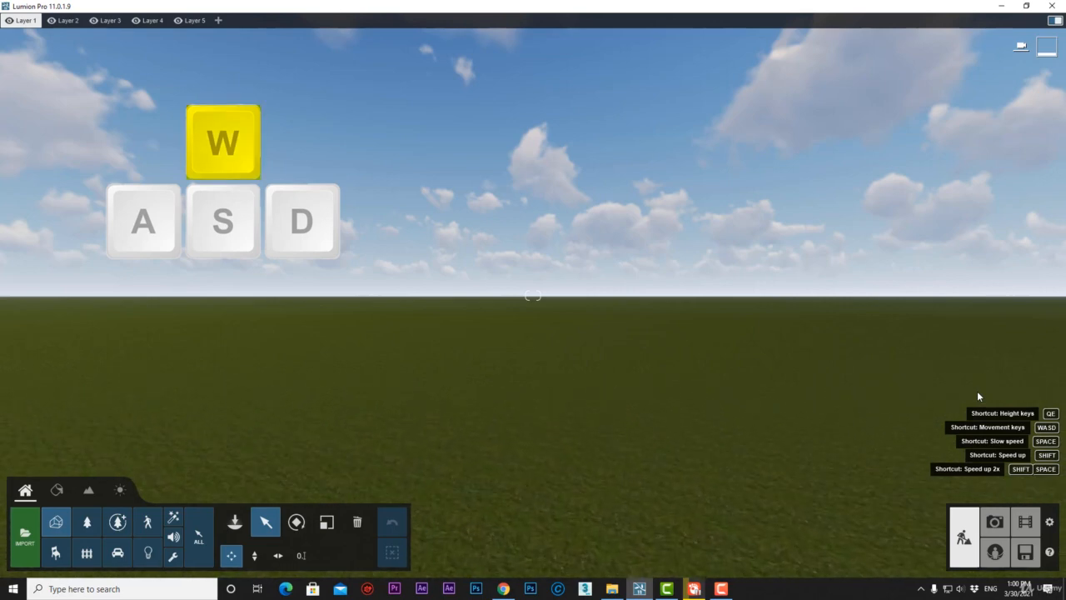
key("a")
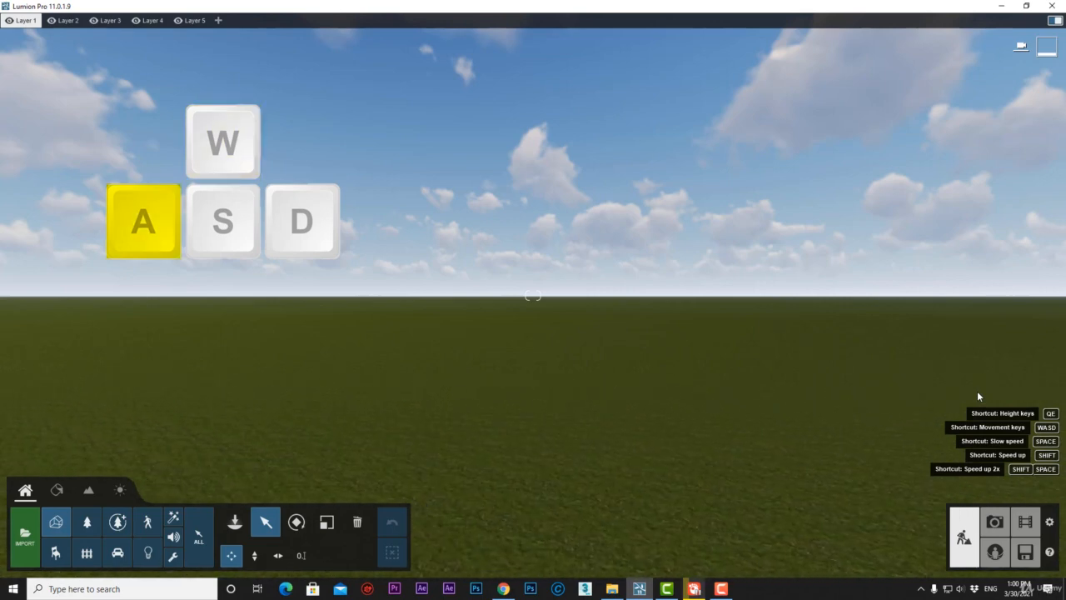
key("s")
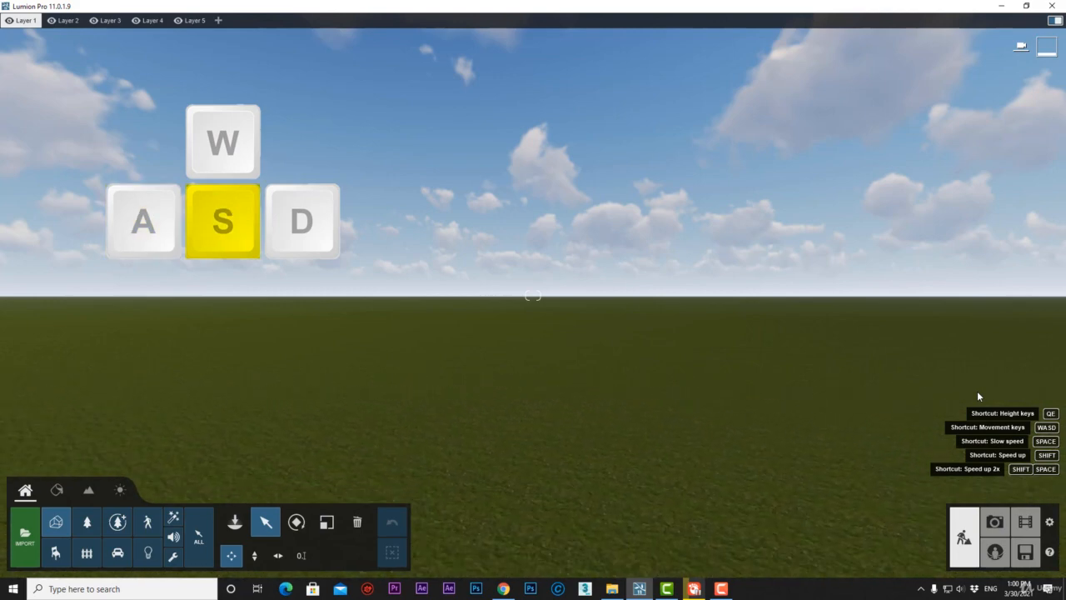
key("d")
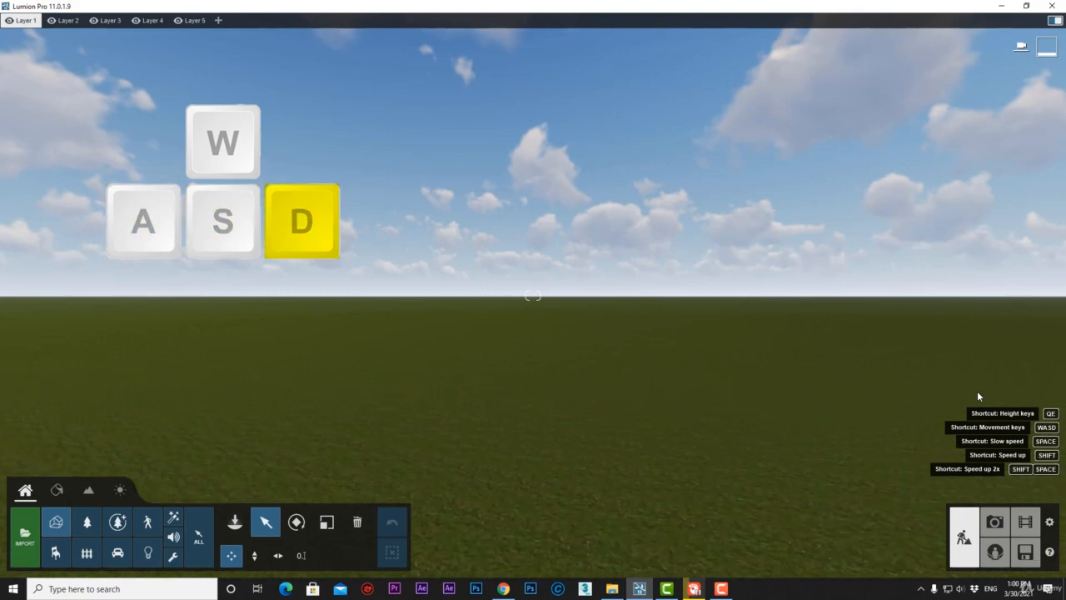
Travel sideways across the terrain at slow speed, and try the sped-up camera movement.
key("space")
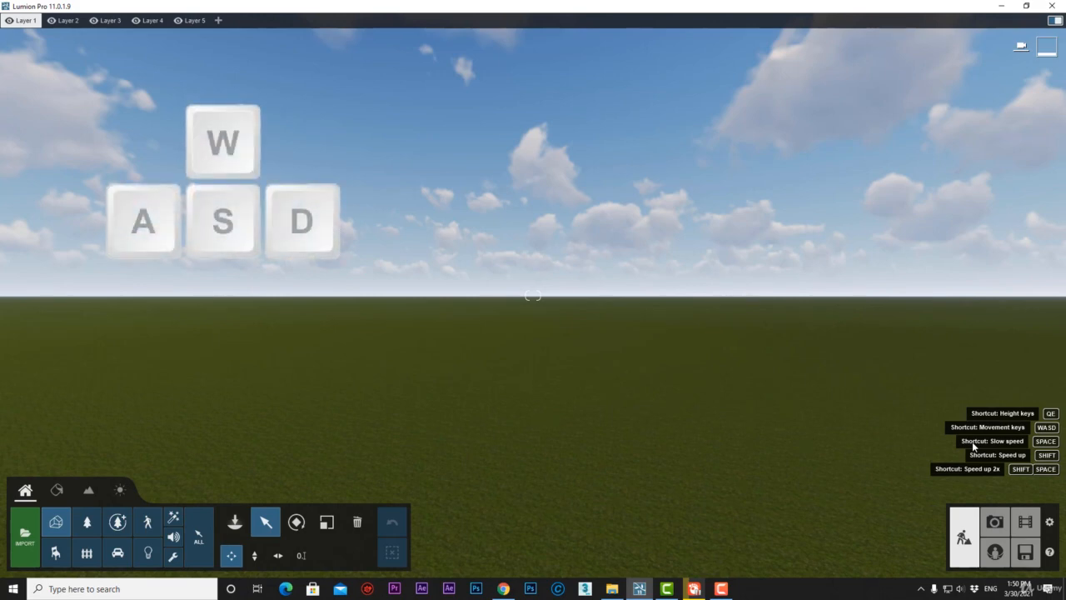
key("a")
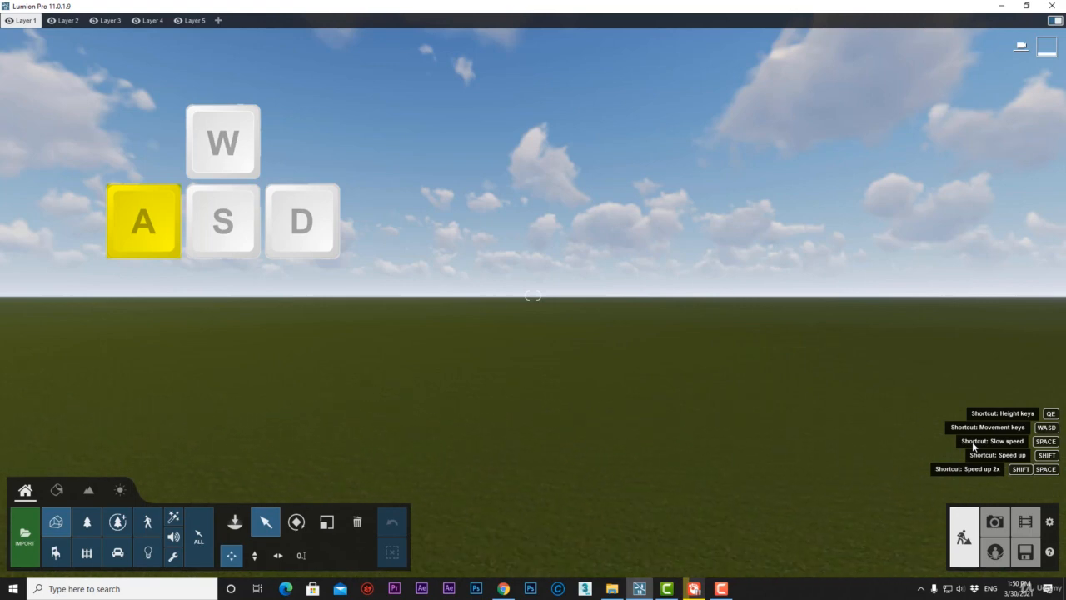
key("space")
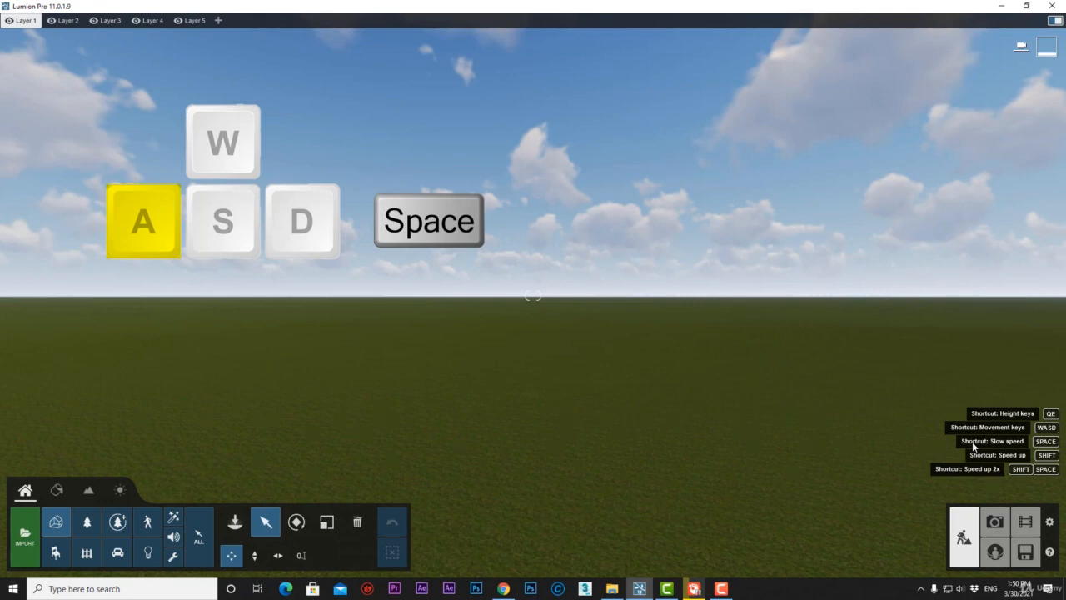
key("d")
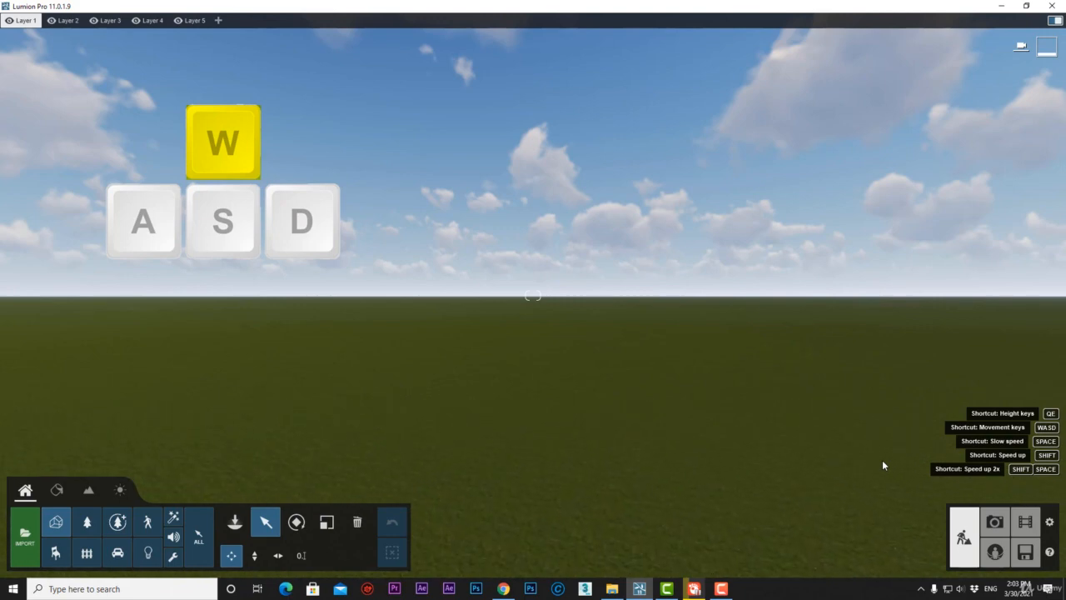
key("shift")
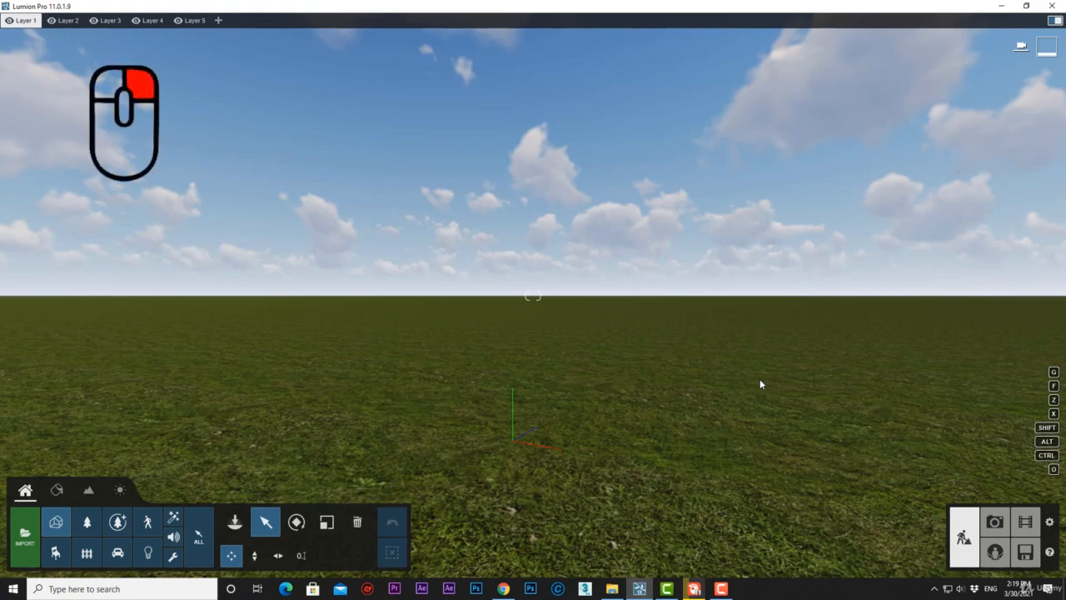
Rotate the camera to look around the landscape and pan the view horizontally and vertically.
mouse_move(760, 384)
right_mouse_down()
mouse_move(907, 384)
mouse_move(759, 381)
mouse_move(759, 275)
mouse_move(759, 416)
mouse_move(585, 381)
right_mouse_up()
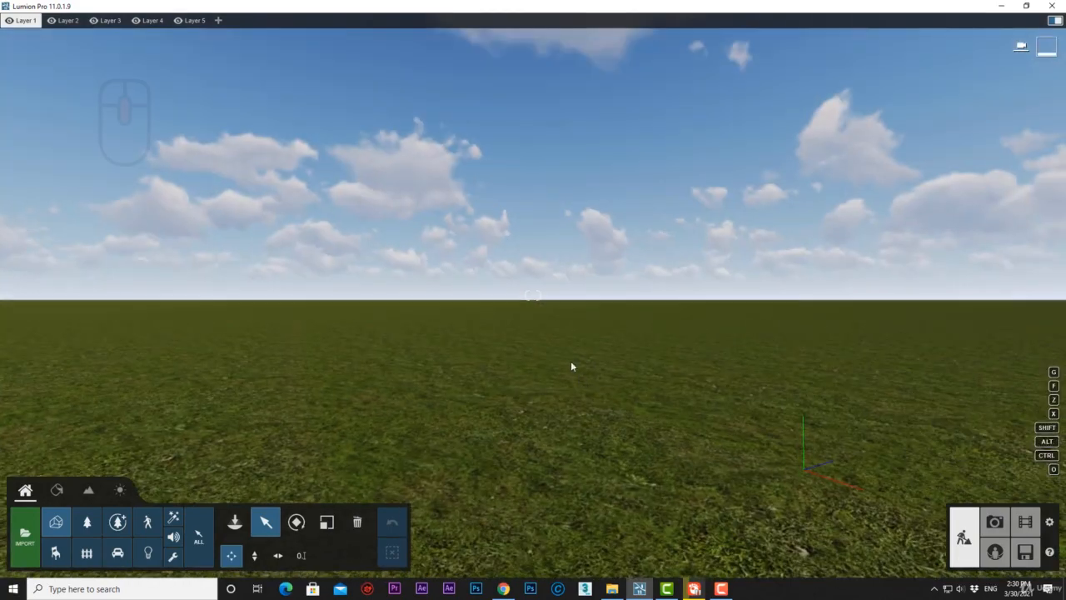
mouse_move(572, 366)
middle_mouse_down()
mouse_move(559, 357)
mouse_move(594, 354)
middle_mouse_up()
middle_click_drag(687, 350, 319, 193)
middle_click_drag(322, 143, 330, 358)
right_click_drag(361, 348, 533, 295)
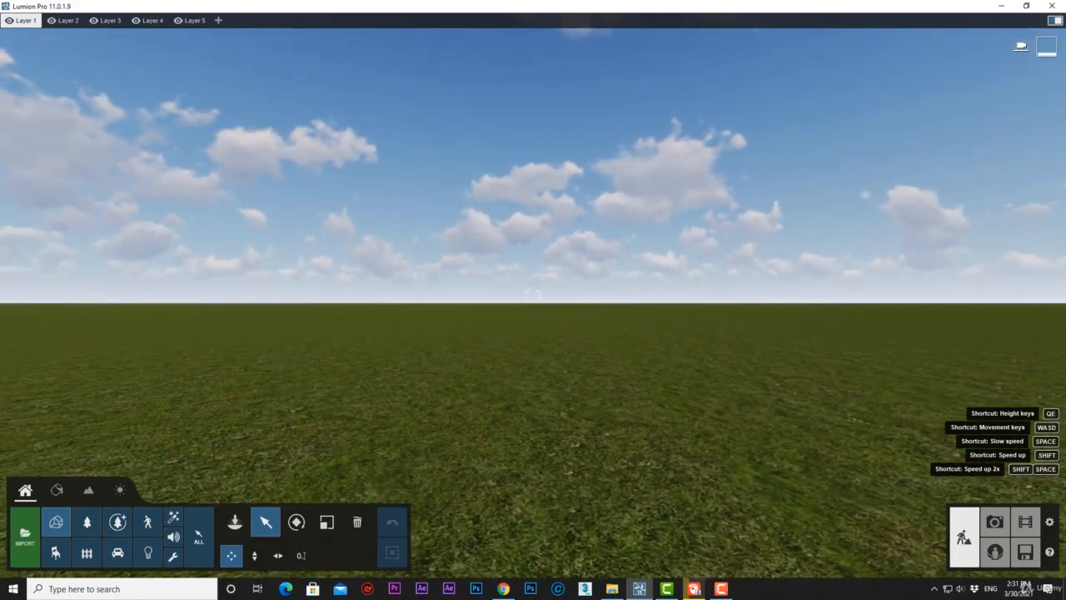
Pan the camera across the terrain at slow, increased and double-increased speed.
key("space")
middle_click_drag(177, 371, 1033, 390)
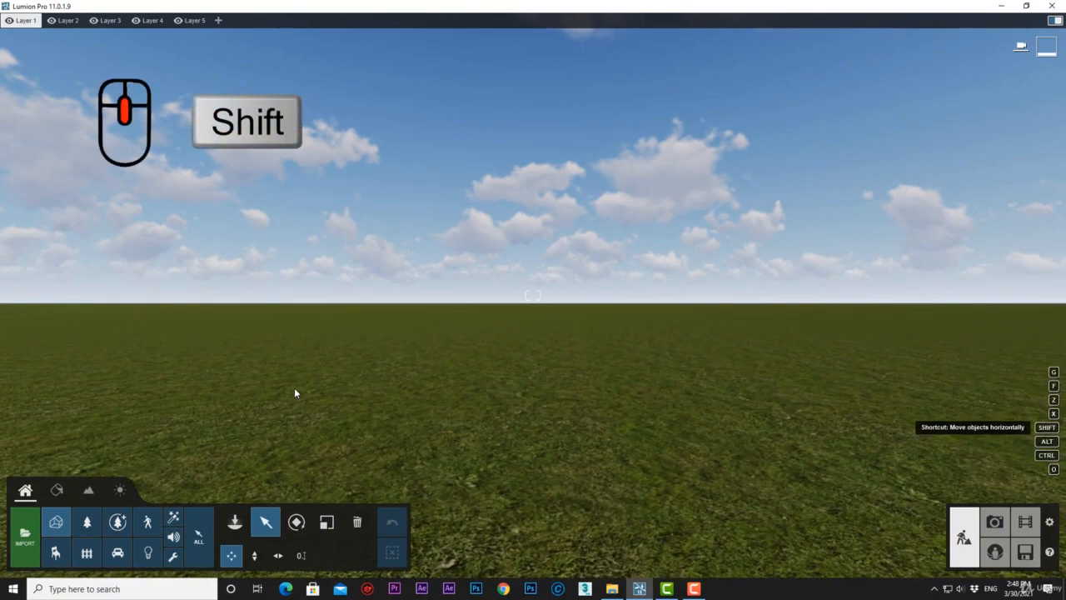
middle_click_drag(302, 386, 1065, 400, "shift")
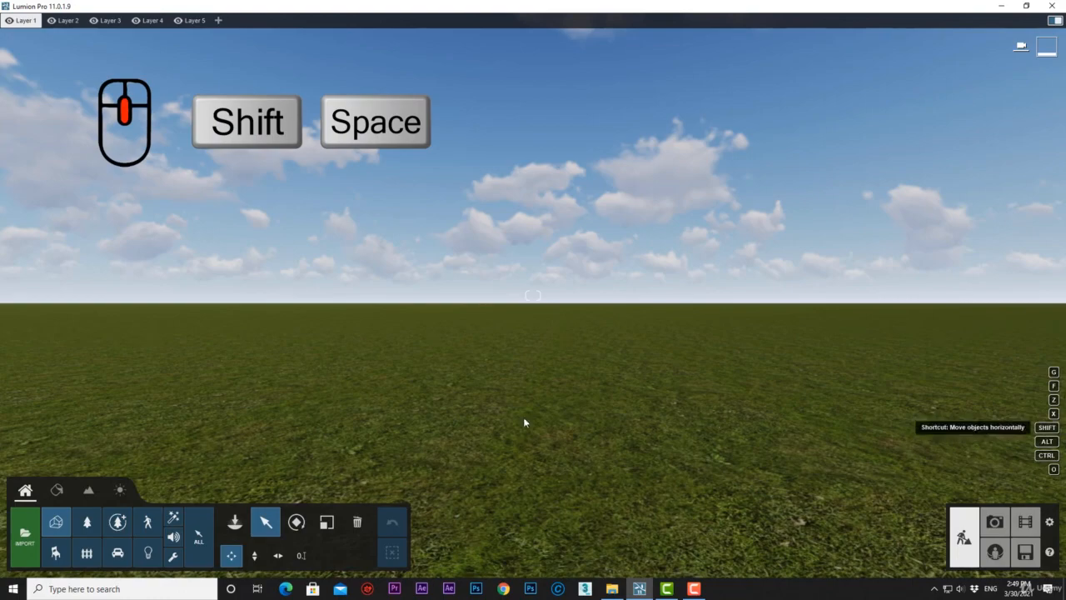
middle_click_drag(68, 454, 67, 454, "shift")
middle_click_drag(53, 381, 1060, 399, "shift")
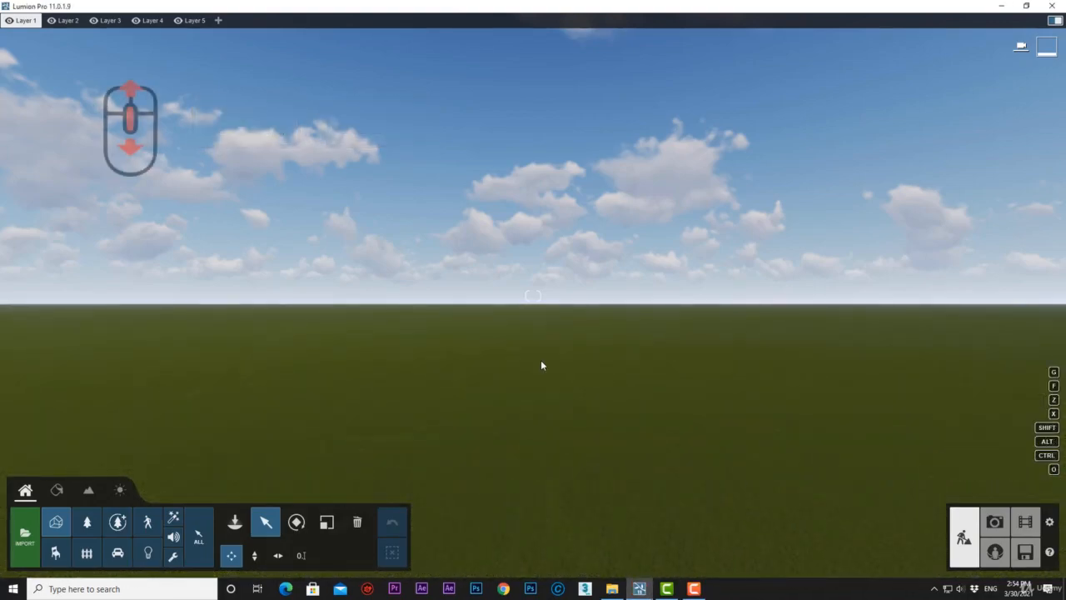
middle_click_drag(541, 365, 540, 365)
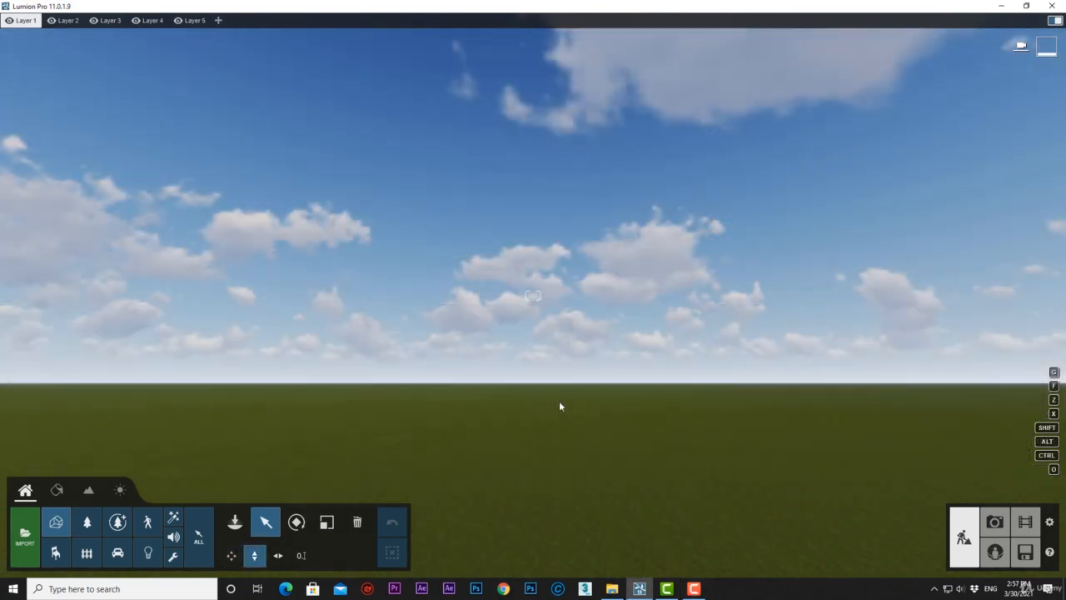
Level the camera to the horizon, tilt it down towards the grass and level it again.
key("ctrl+h")
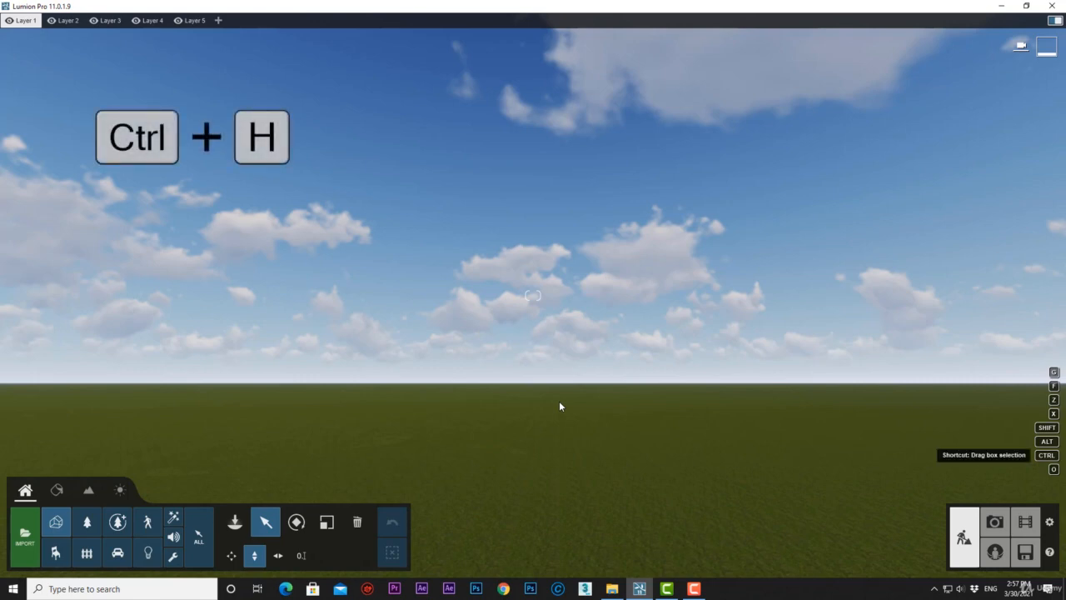
key("ctrl+h")
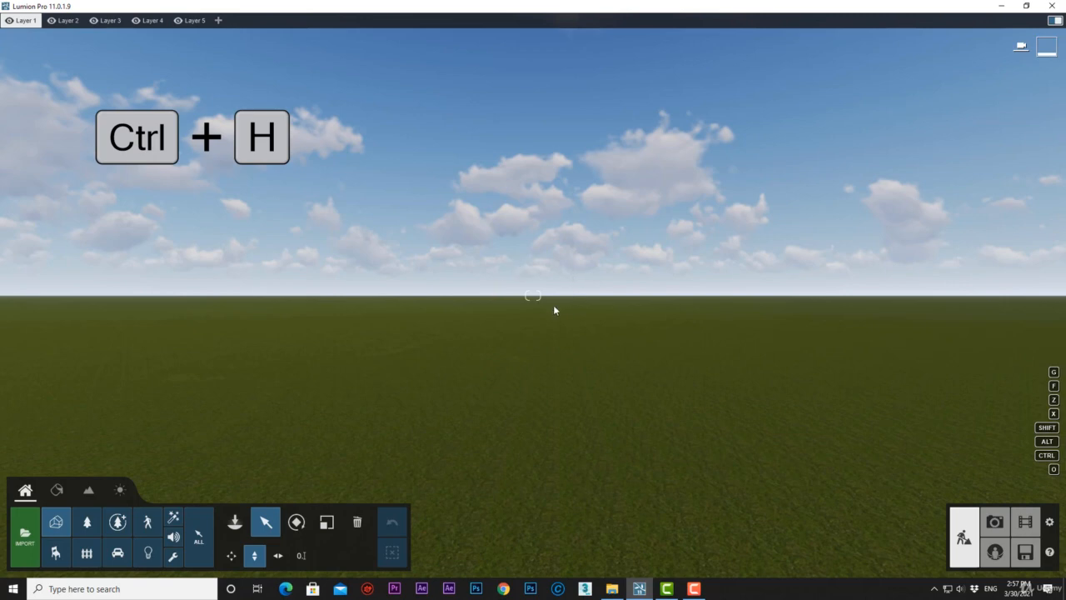
right_click_drag(554, 310, 554, 400)
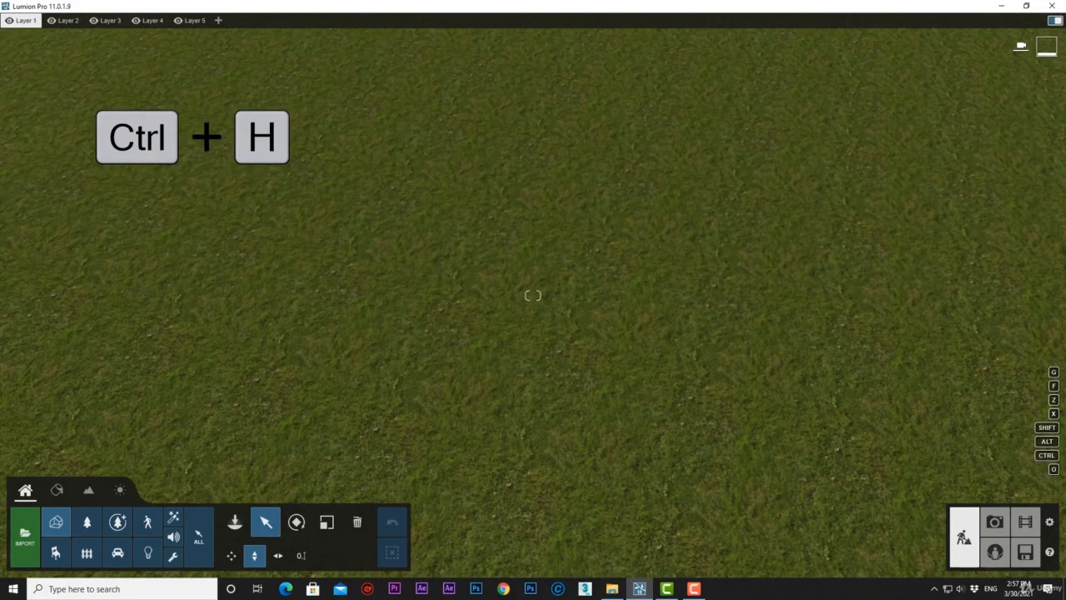
key("ctrl")
key("ctrl+h")
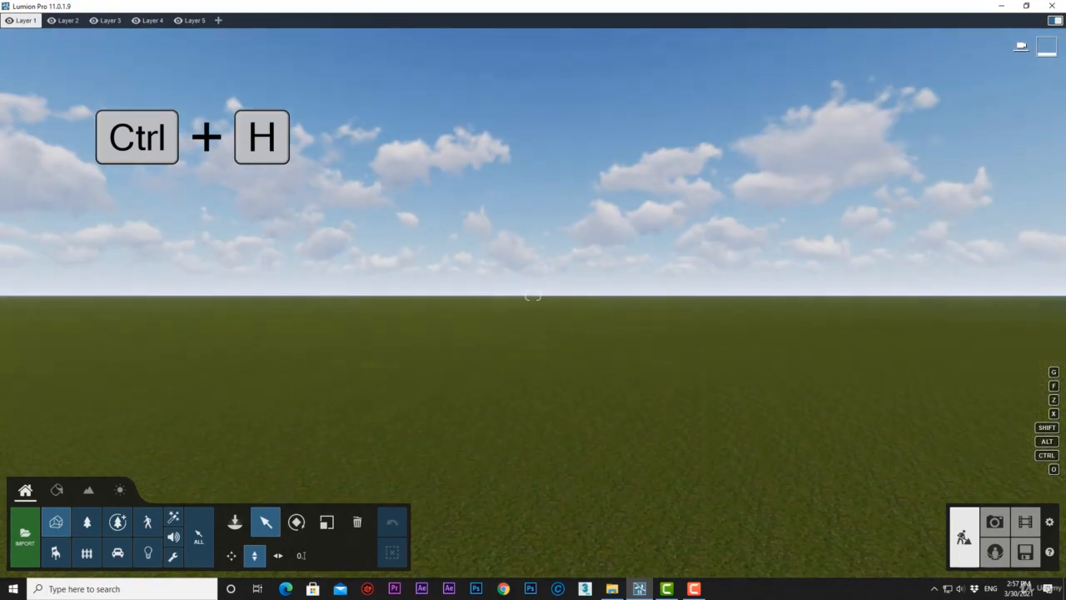
Tilt the camera slightly down and orbit it around the point at the view's centre.
right_click_drag(600, 366, 581, 399)
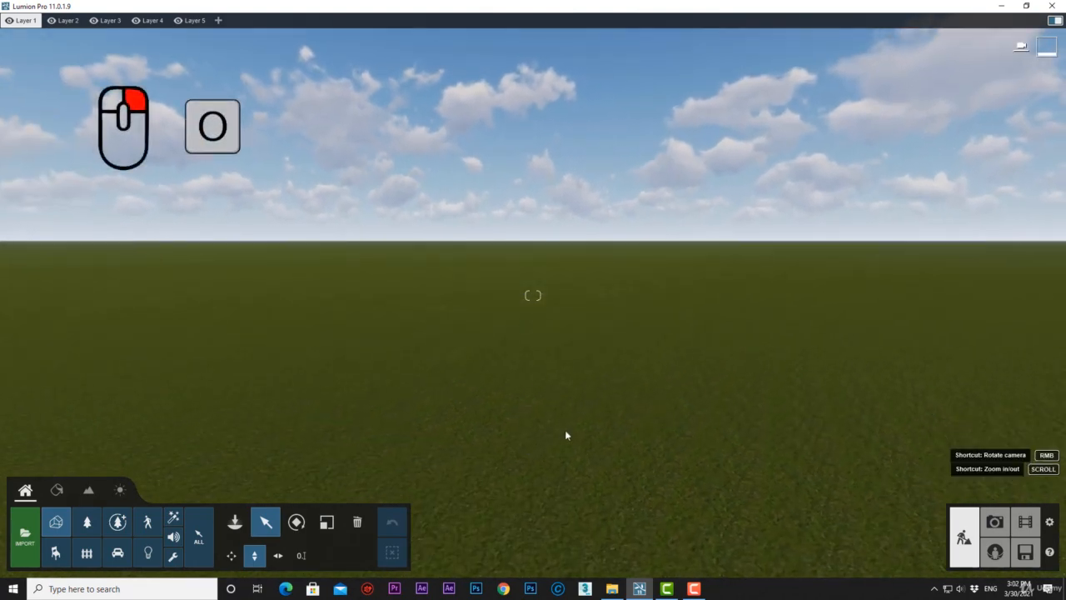
right_click_drag(566, 434, 658, 481)
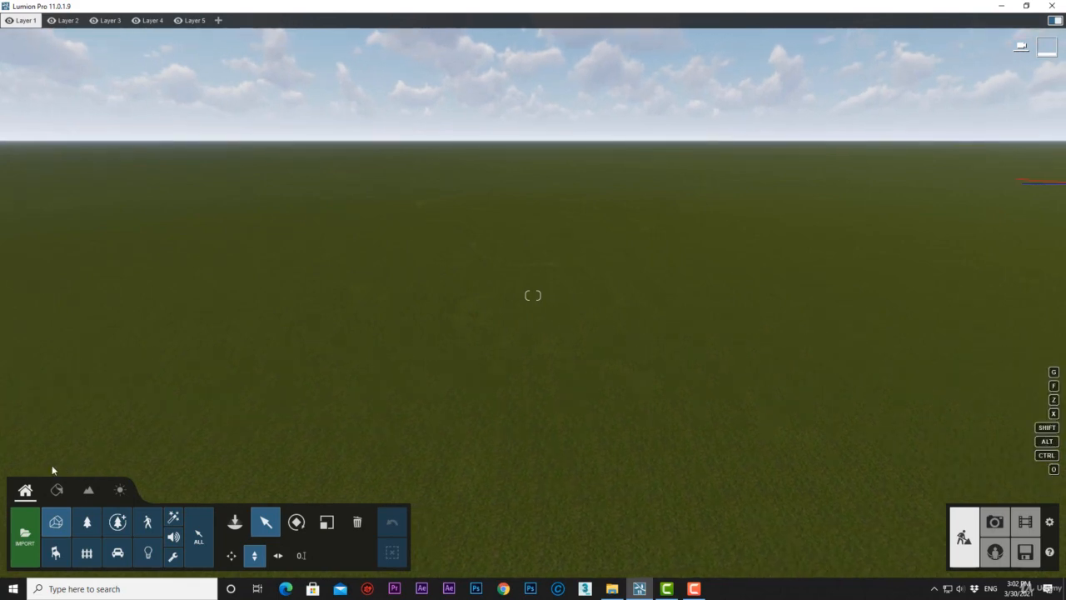
Place an Acacia2 RT tree from the Nature library on the grass and select it.
left_click(83, 527)
left_click(83, 528)
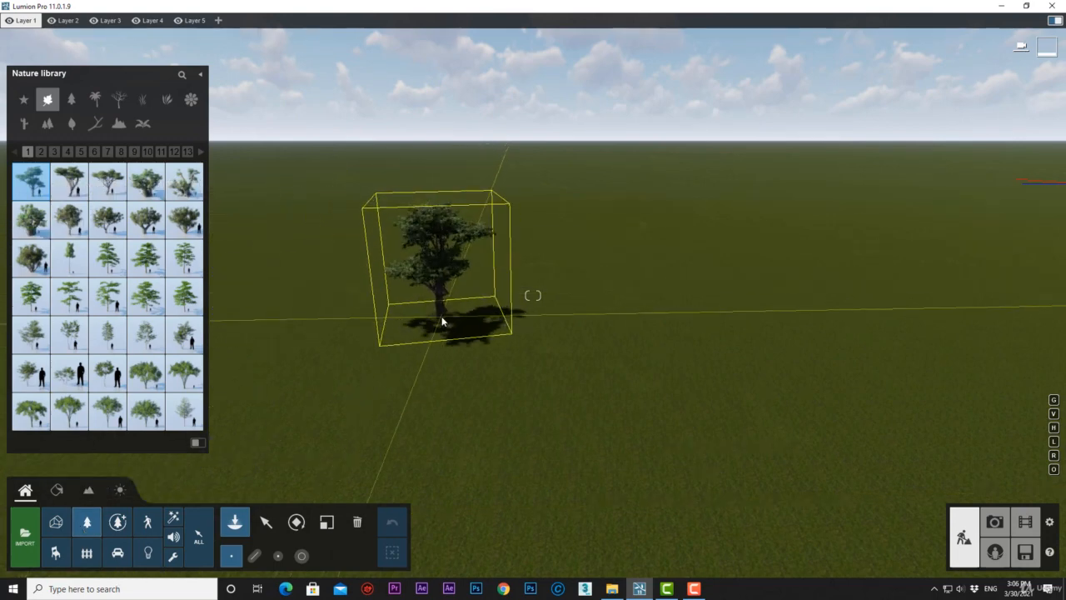
left_click(442, 322)
left_click(266, 521)
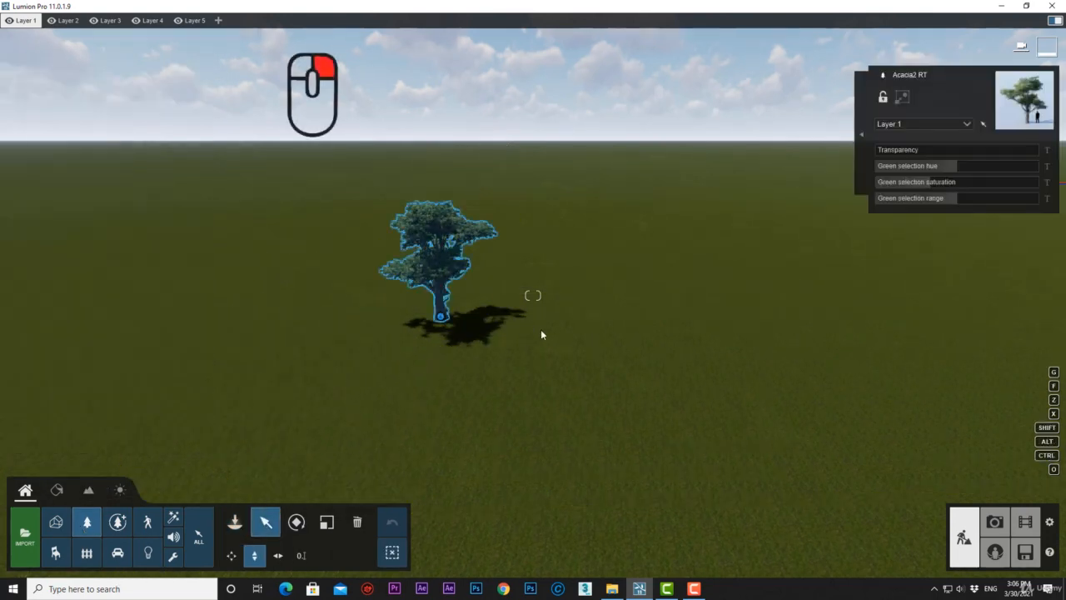
Centre the acacia tree on the view's crosshair, orbit the camera around it and look around from the new position.
right_click_drag(546, 332, 508, 290)
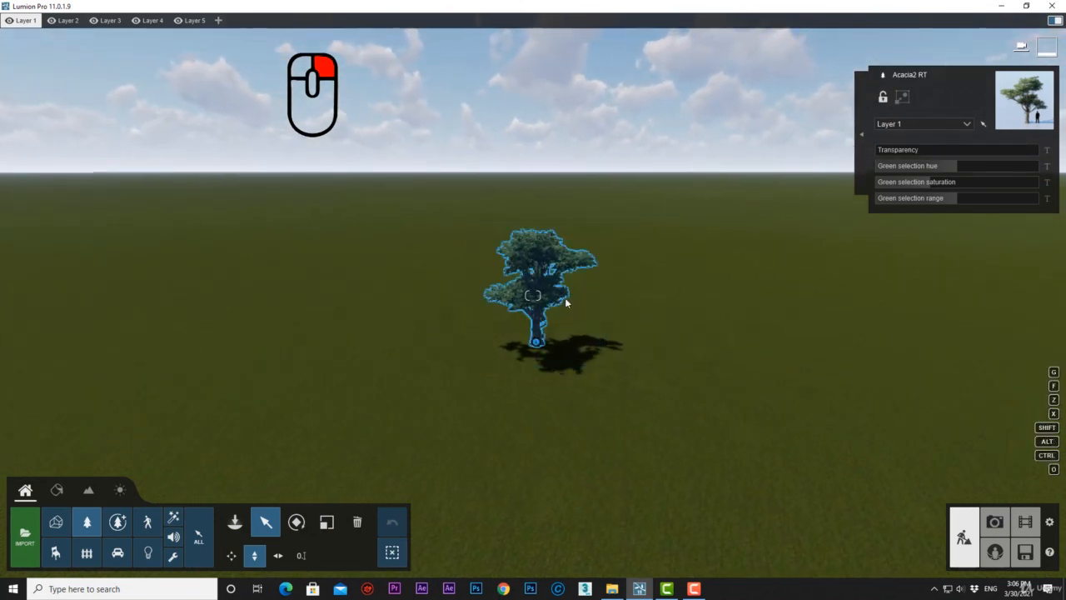
key("o")
right_click_drag(530, 346, 666, 353)
right_click_drag(303, 380, 300, 380)
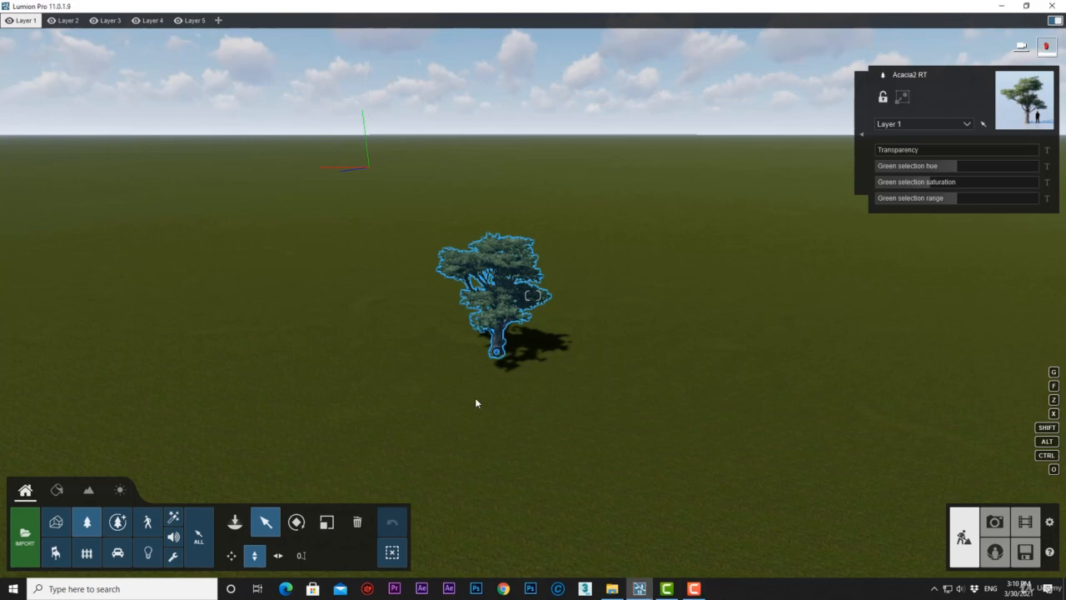
right_click_drag(447, 394, 486, 441)
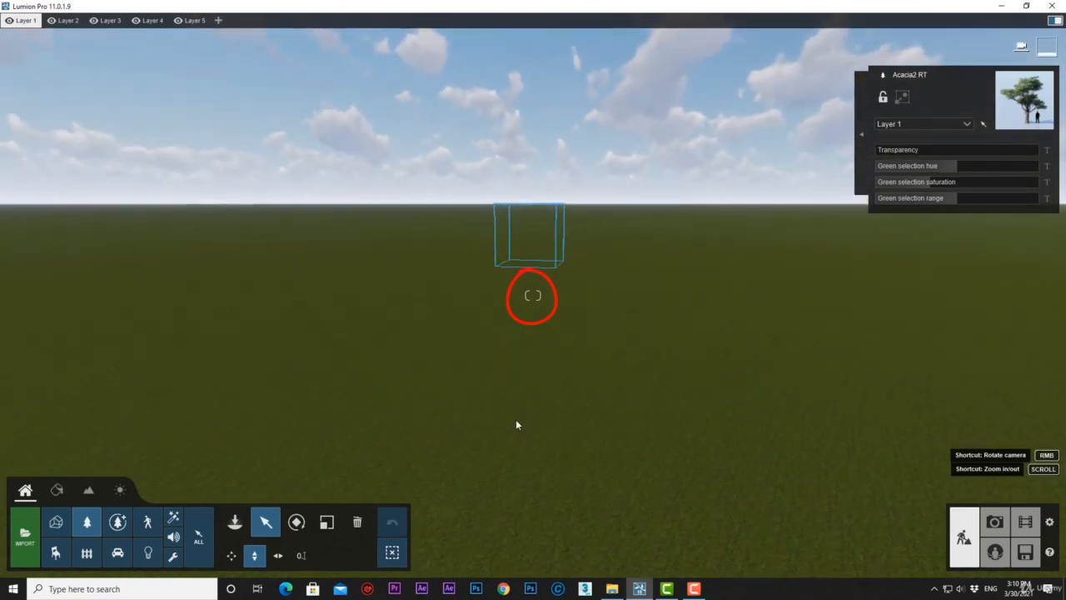
key("w")
right_click_drag(724, 350, 244, 478)
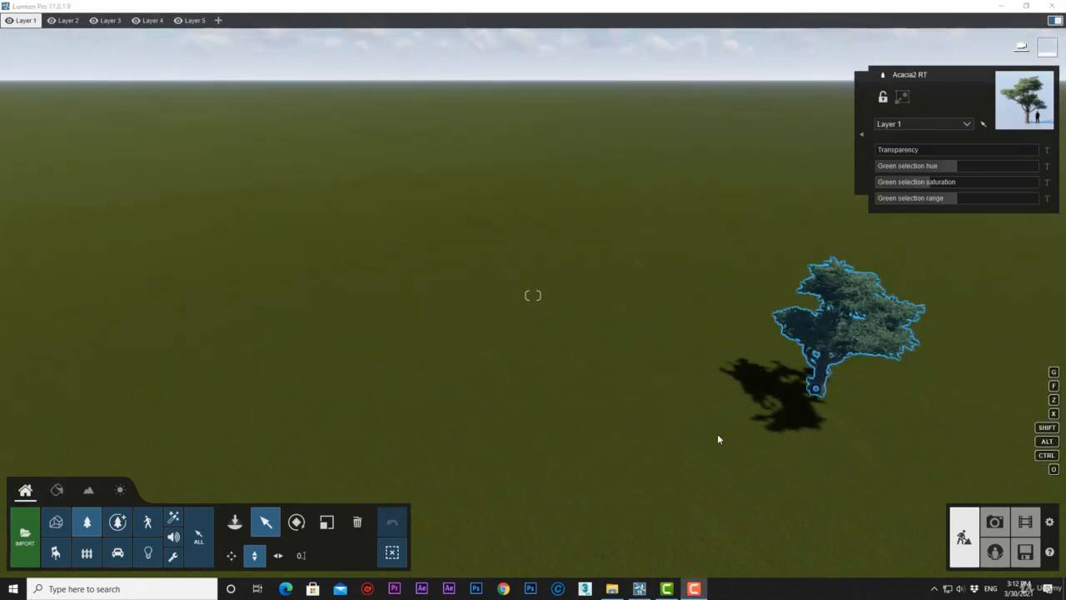
Move the camera far back from the acacia tree, turn the view and bring the camera right up to the tree.
key("s")
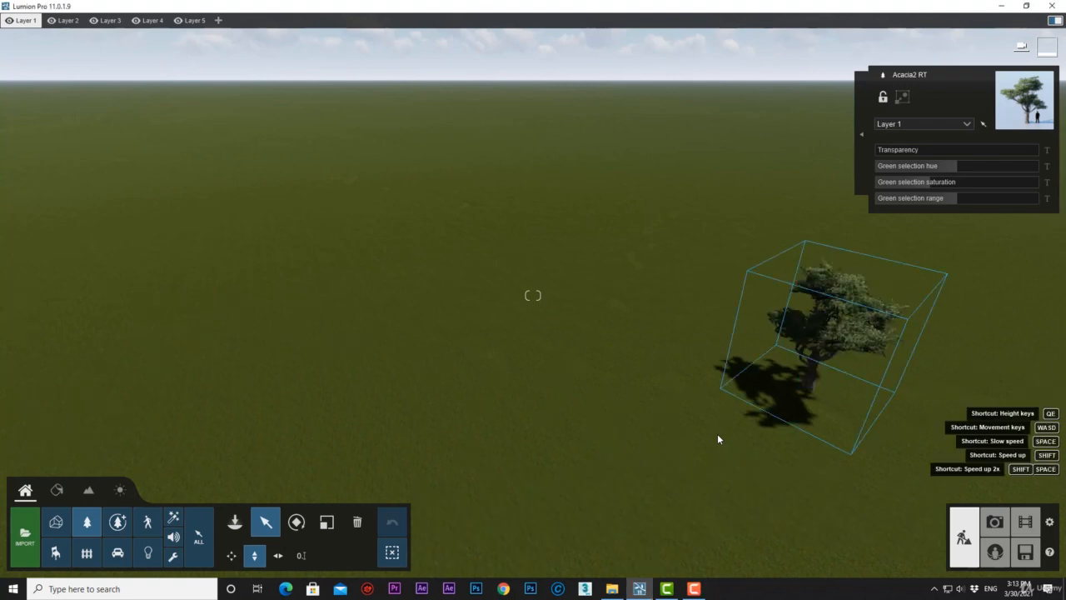
key("s")
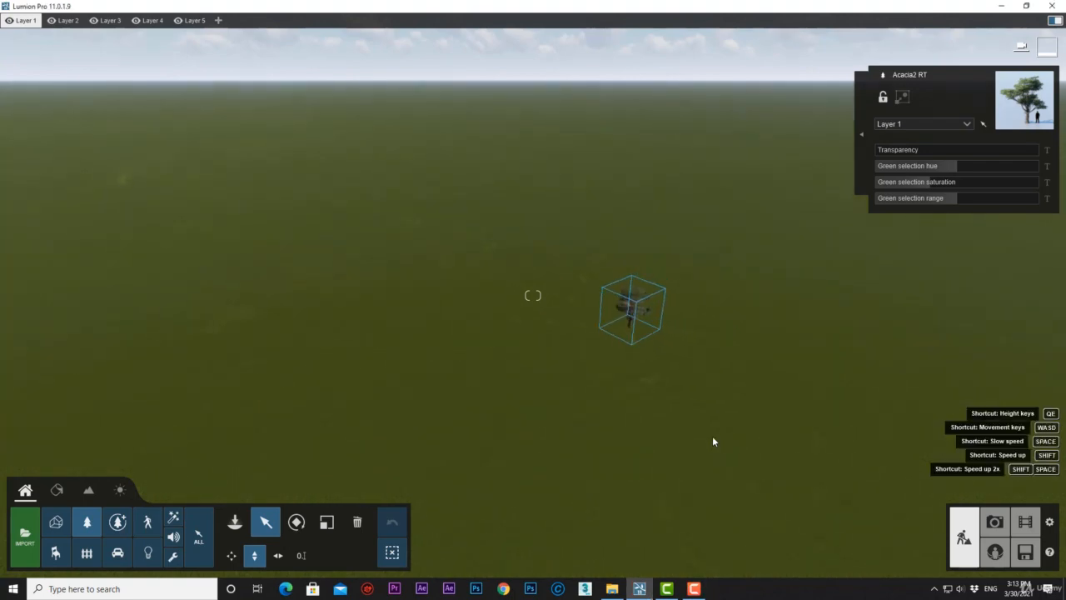
right_click_drag(679, 452, 572, 400)
key("s")
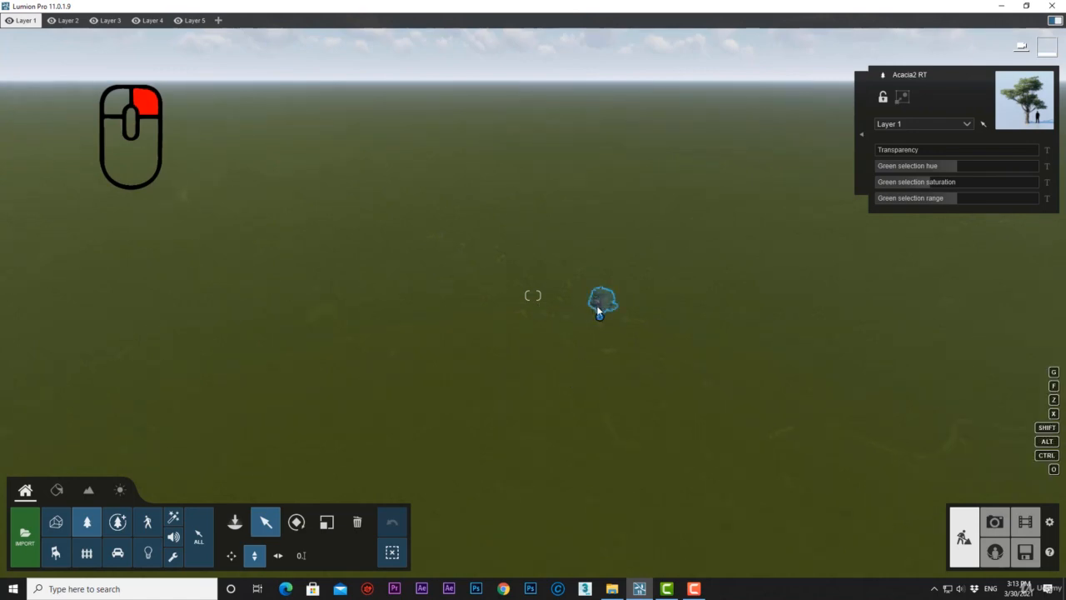
key("w")
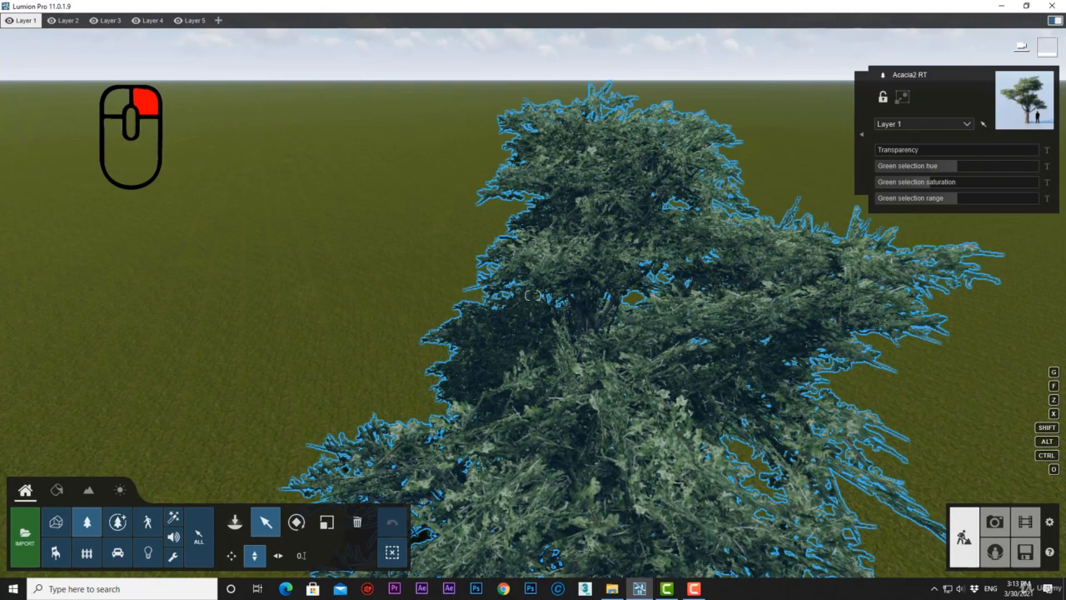
Back the camera far away from the acacia tree again and jump instantly to the tree.
key("s")
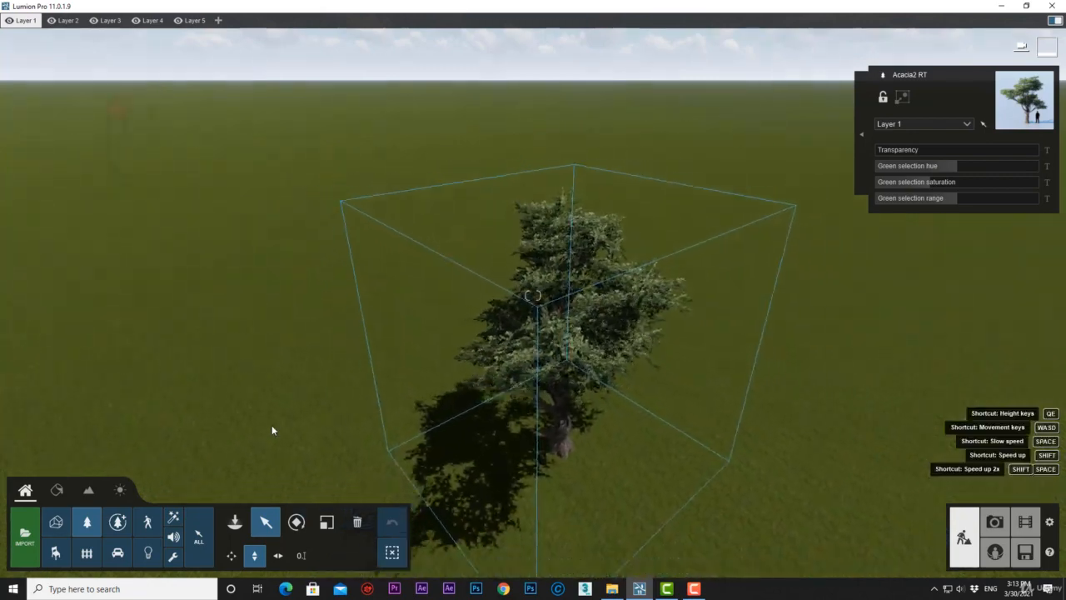
key("s")
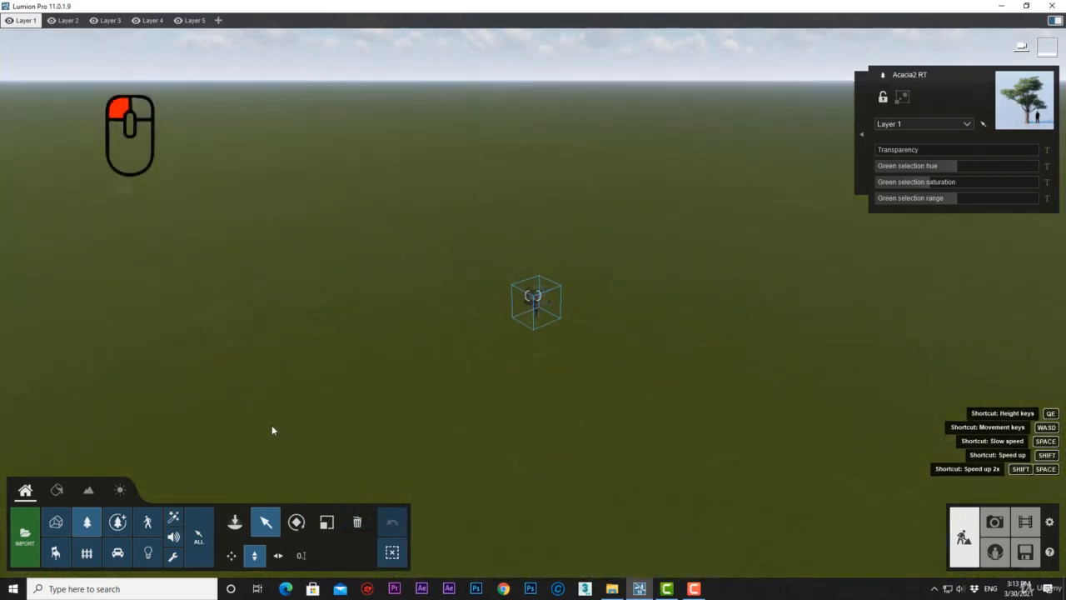
right_click_drag(338, 414, 252, 400)
mouse_move(626, 321)
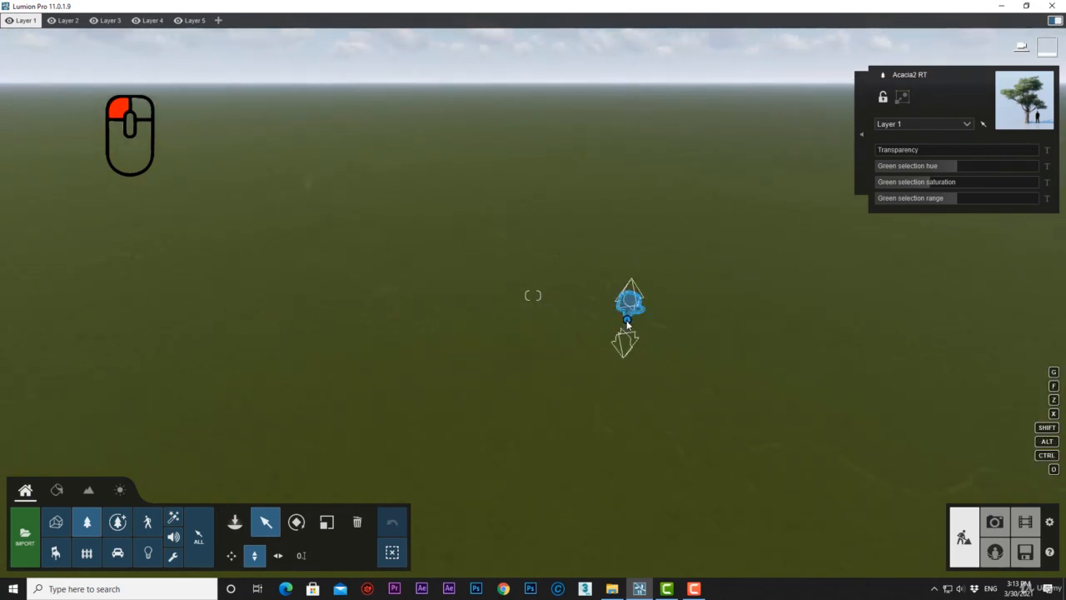
right_click(626, 321)
right_click(626, 321)
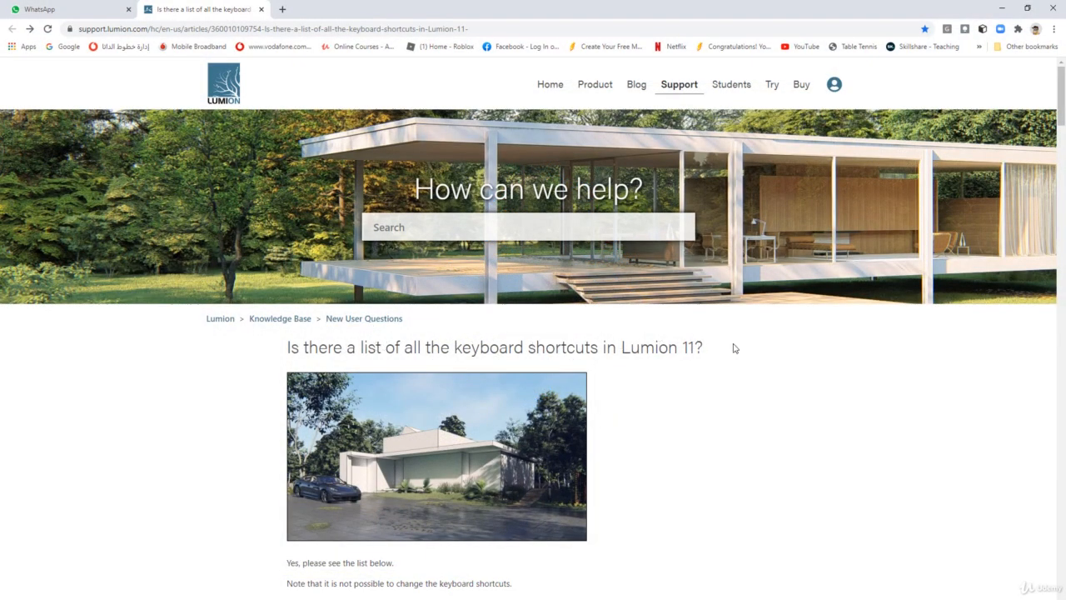
Examine the Lumion 11 keyboard shortcuts article in the browser, from the Navigation section through the Material Editor section, and return to its beginning.
scroll(689, 347, "down", 1)
scroll(727, 341, "down", 3)
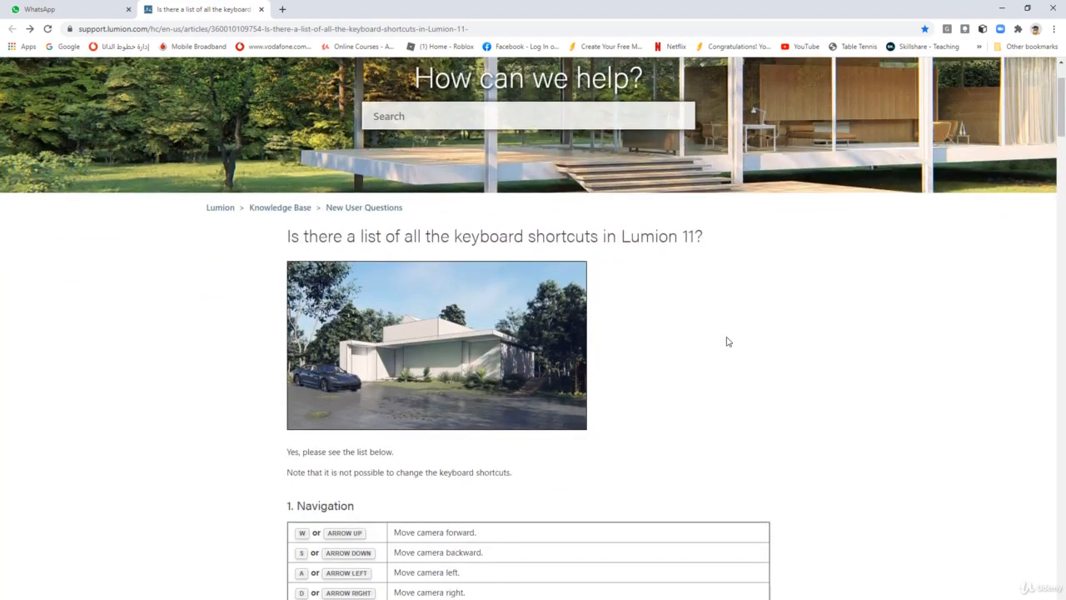
scroll(350, 296, "down", 3)
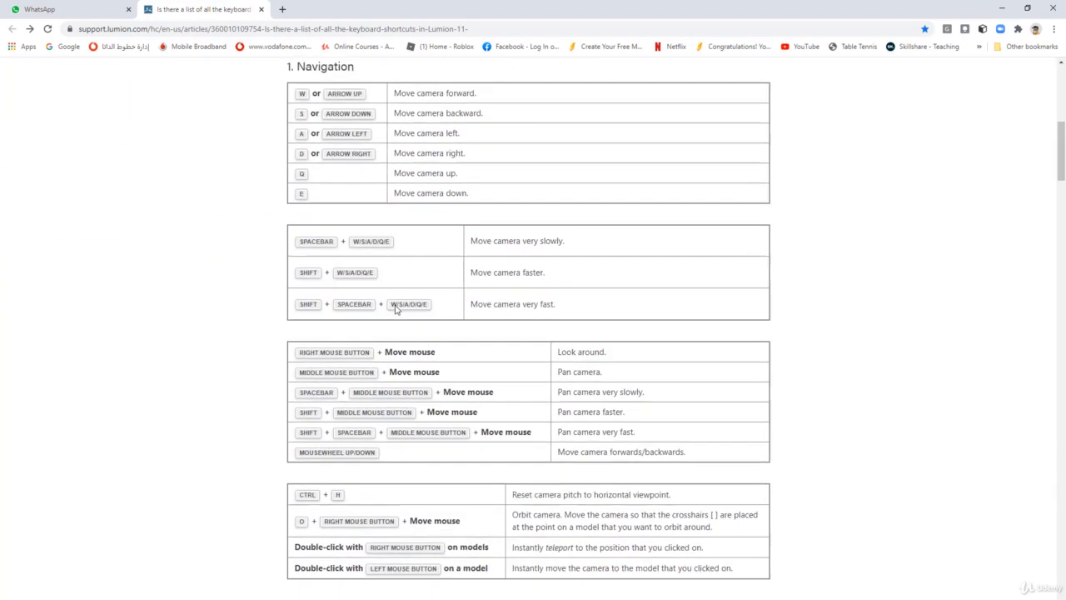
scroll(317, 391, "down", 4)
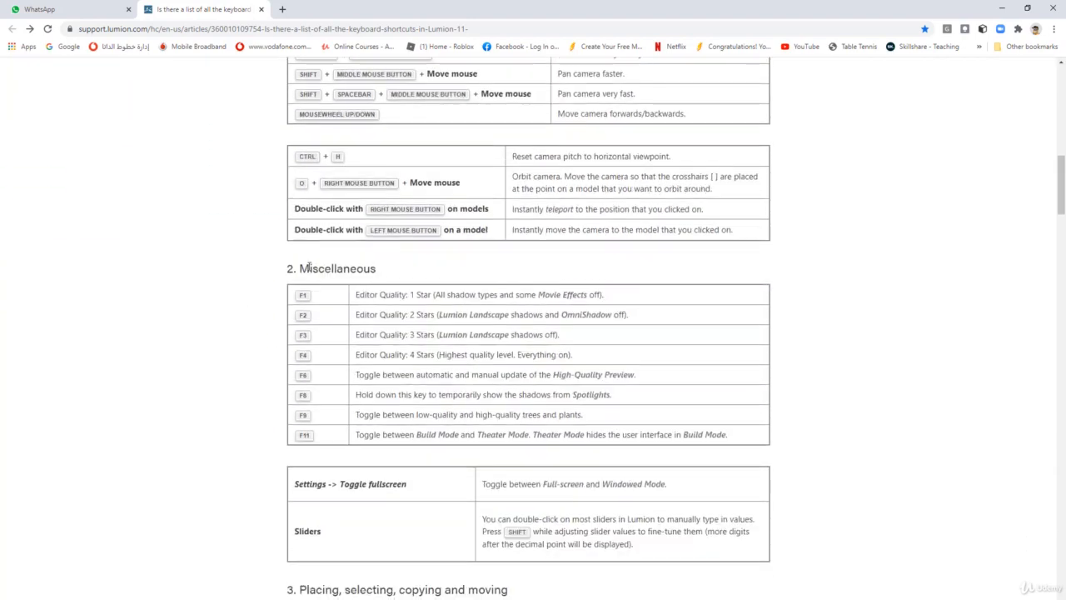
scroll(303, 413, "down", 6)
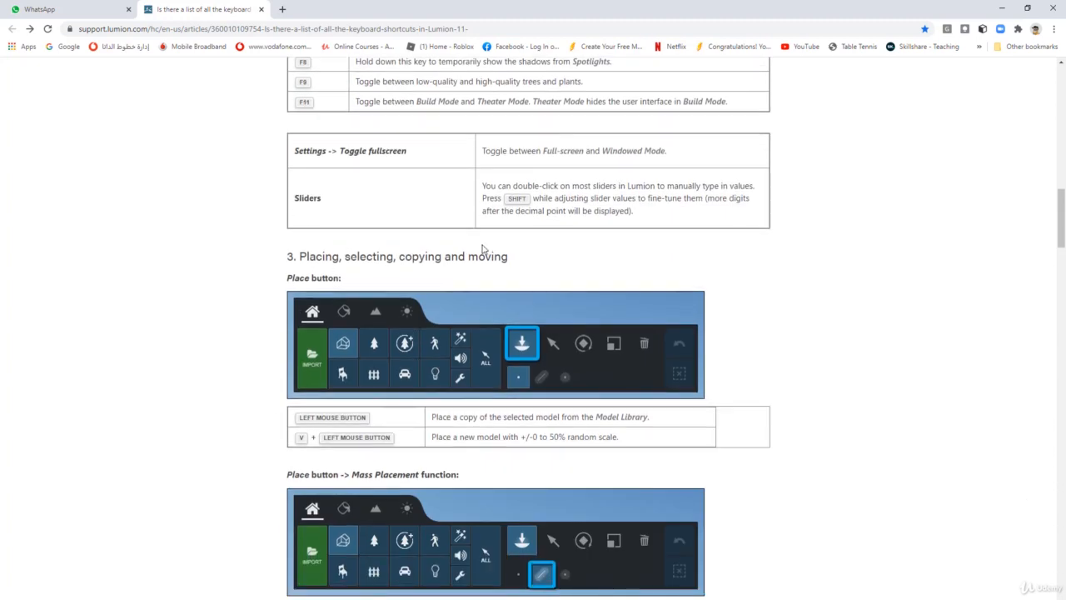
scroll(347, 332, "down", 8)
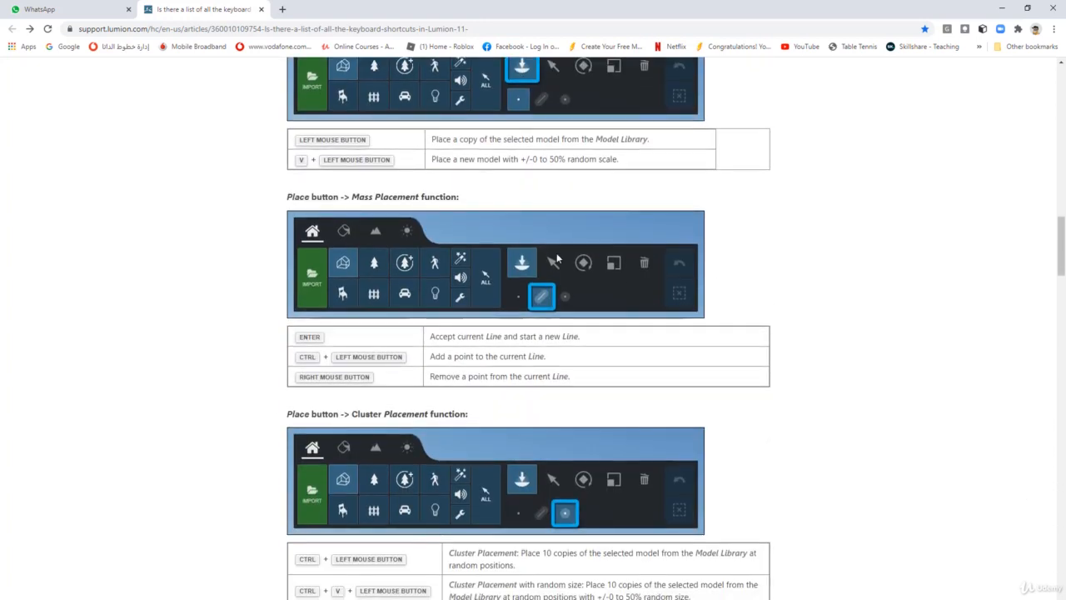
scroll(512, 352, "down", 10)
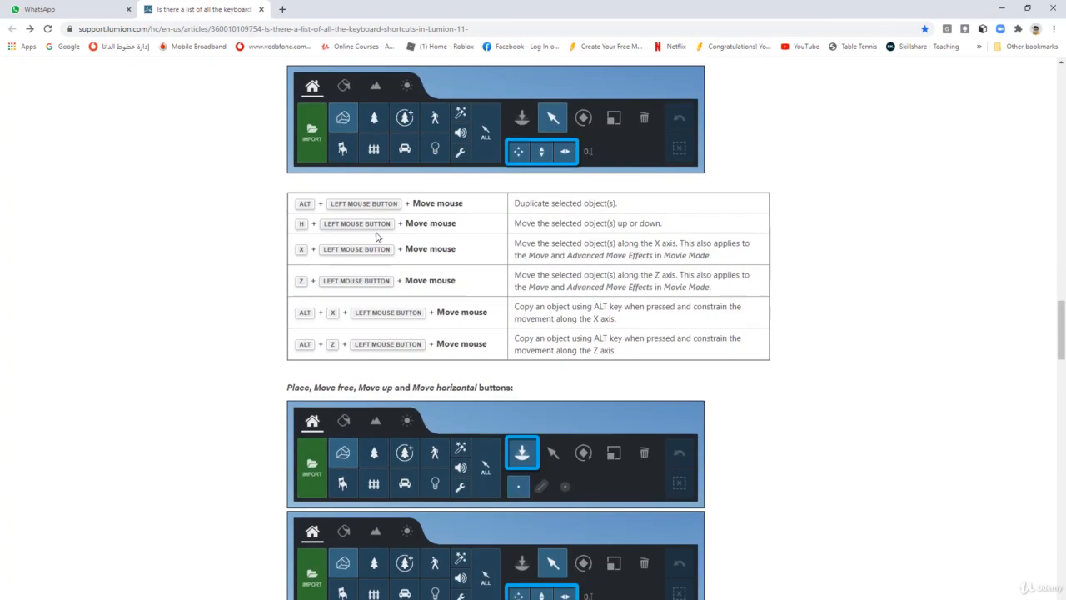
scroll(512, 350, "down", 7)
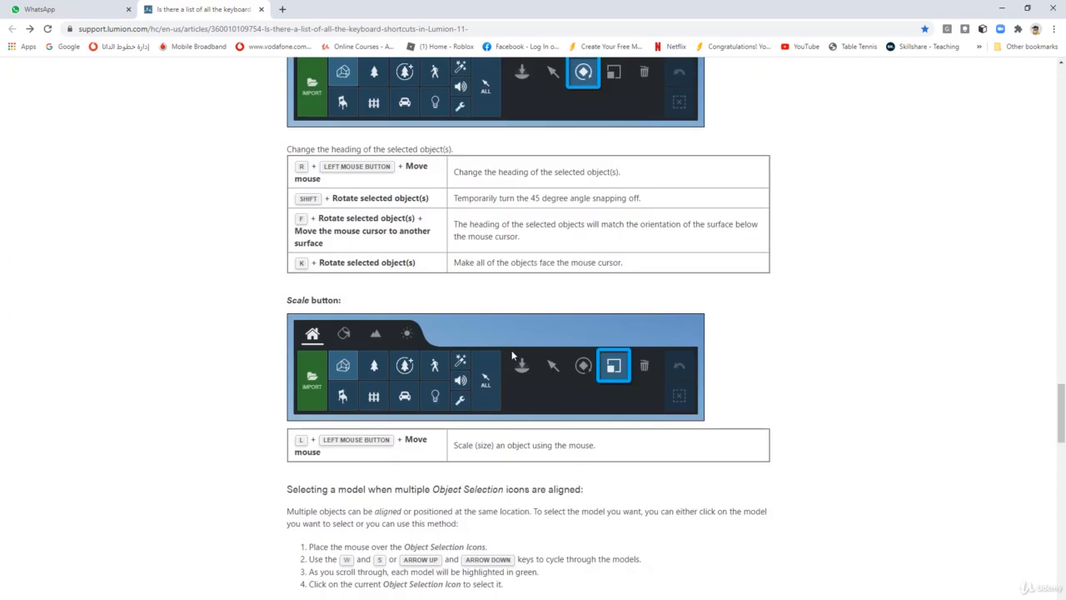
scroll(321, 233, "down", 7)
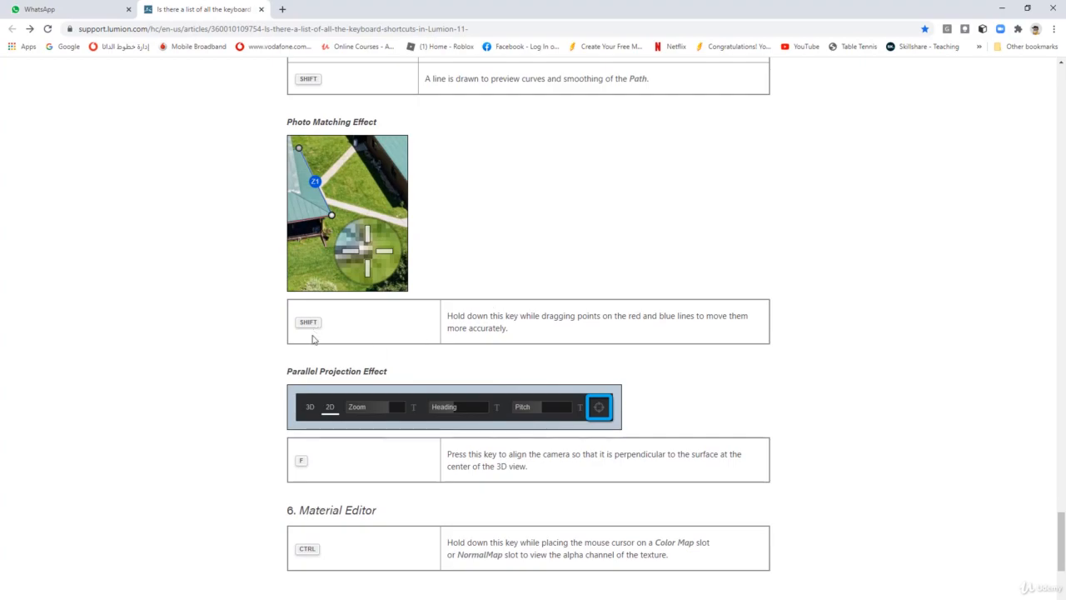
scroll(312, 336, "down", 3)
scroll(354, 399, "up", 10)
scroll(353, 399, "up", 15)
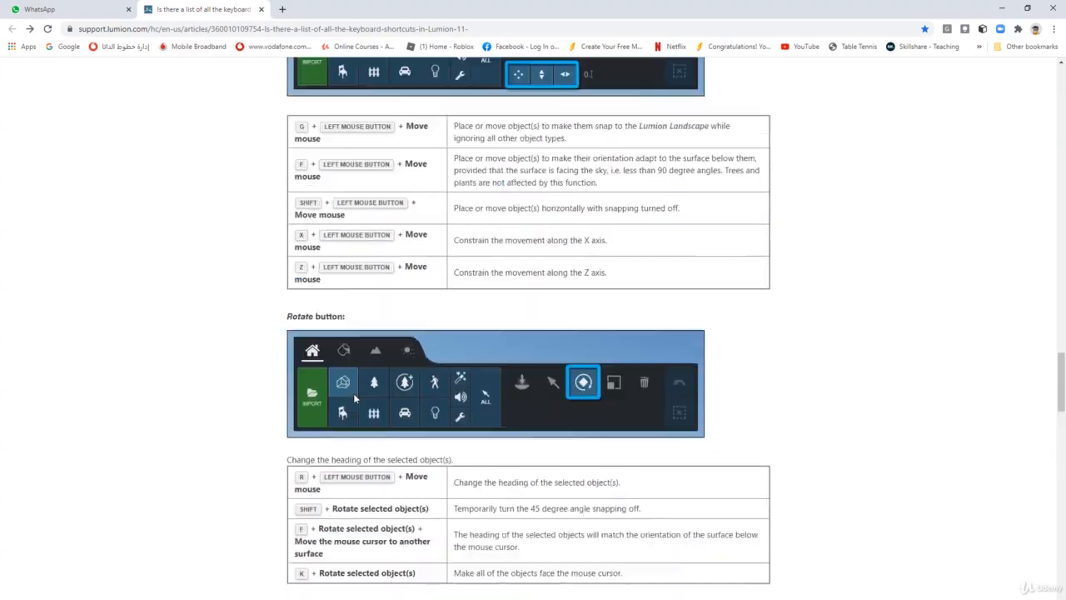
scroll(354, 399, "up", 10)
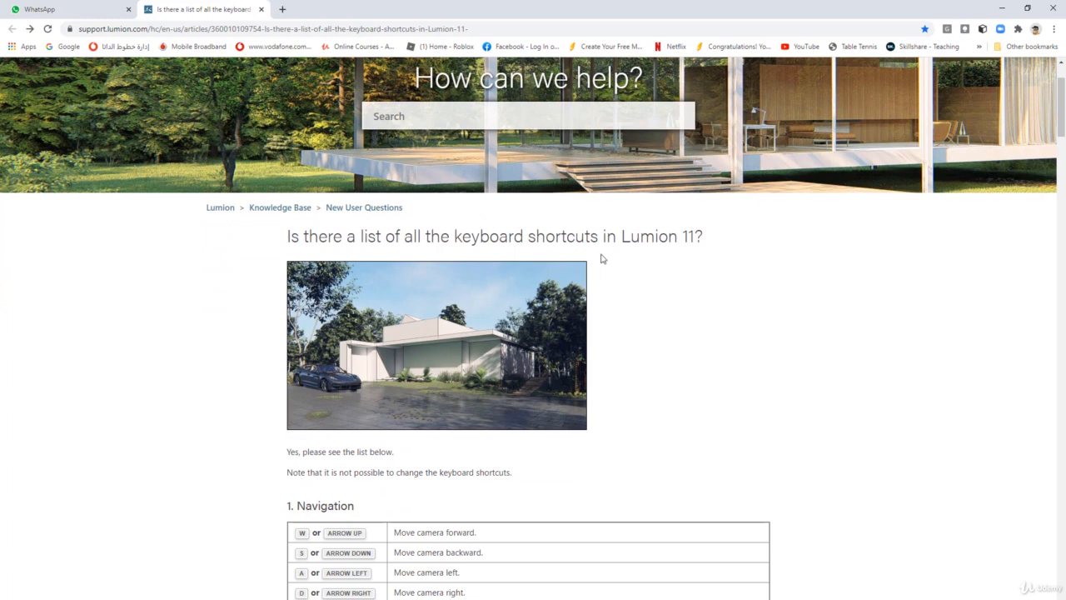
scroll(602, 259, "down", 3)
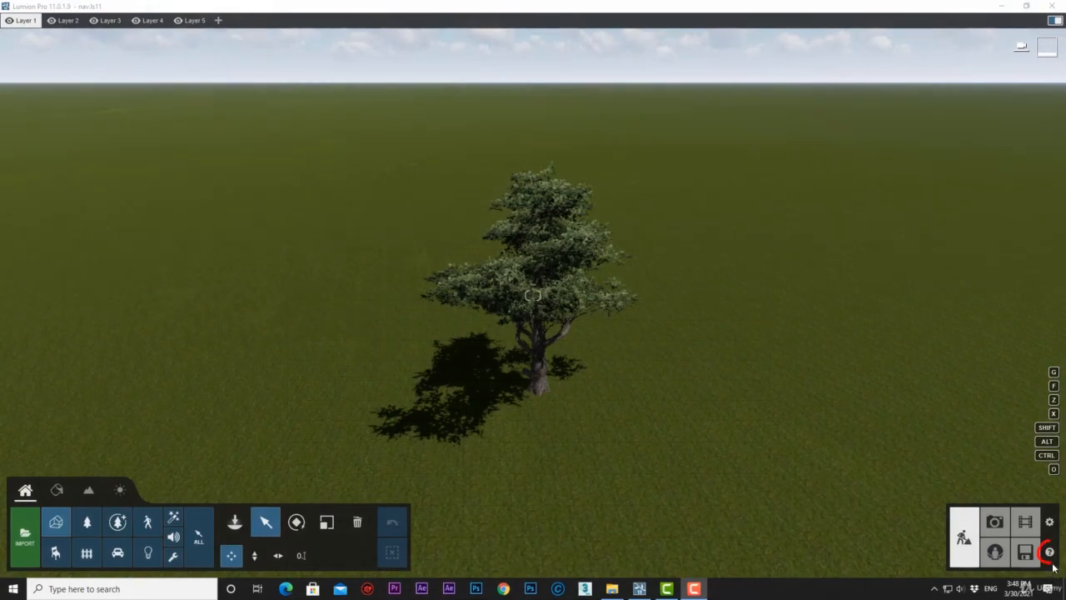
Switch back to Lumion and start the interactive Tutorial 1: Camera Control.
left_click(1050, 553)
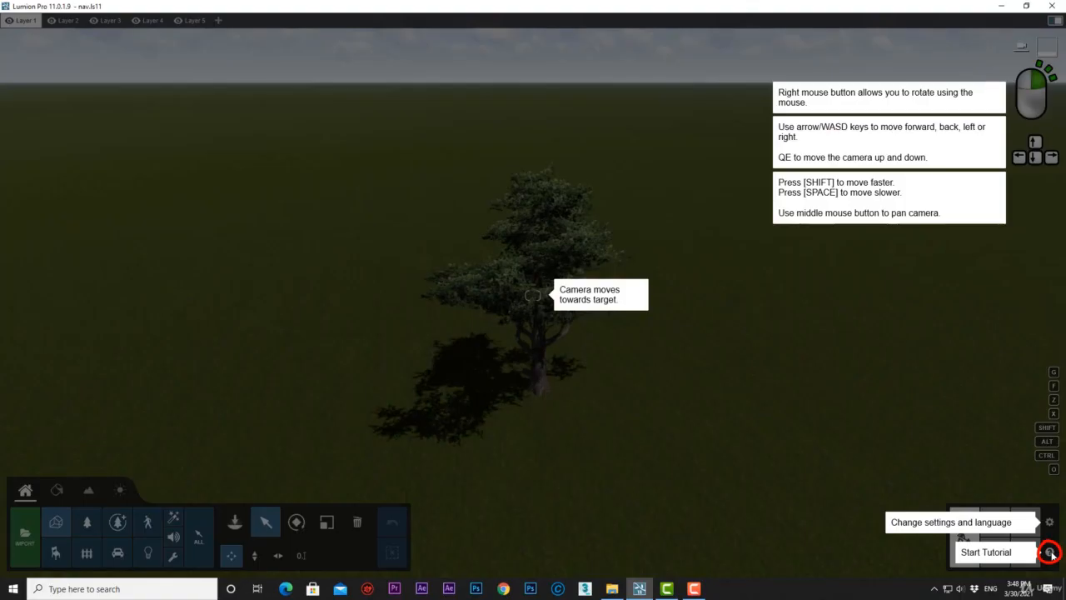
left_click(1050, 553)
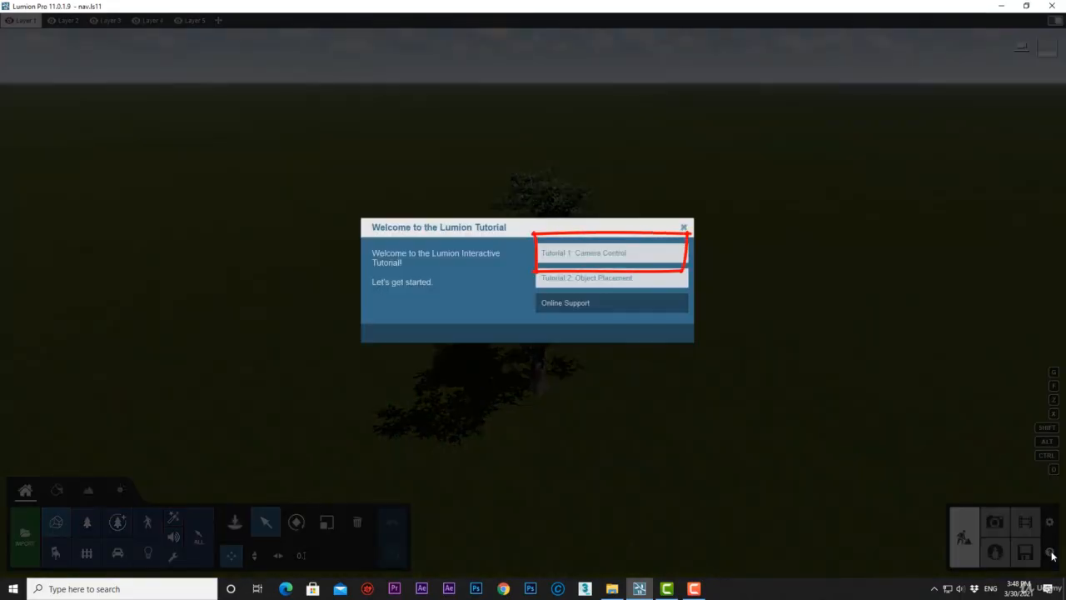
left_click(624, 254)
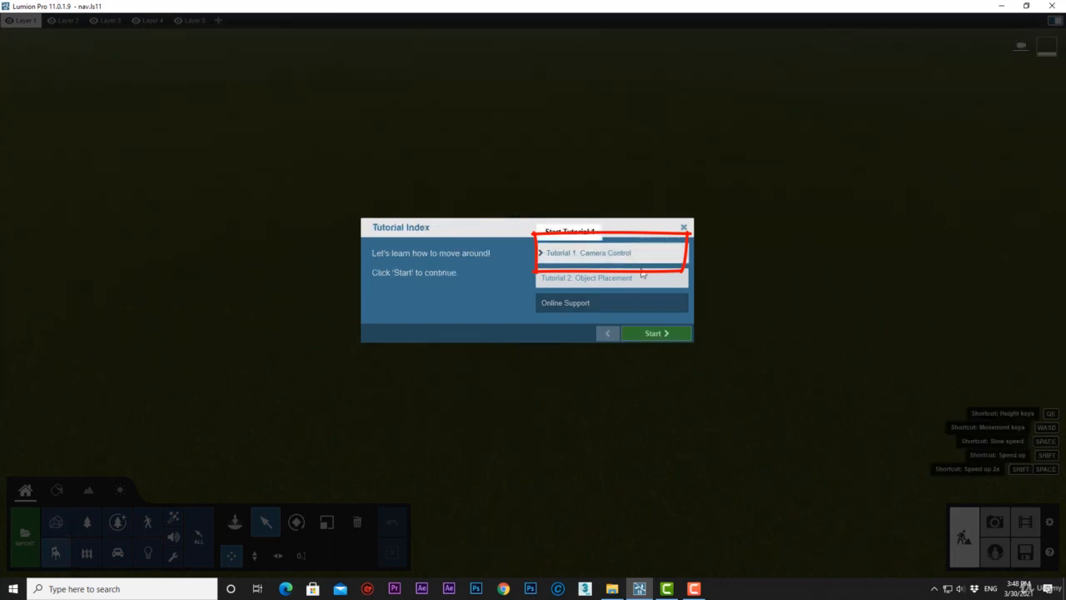
left_click(665, 336)
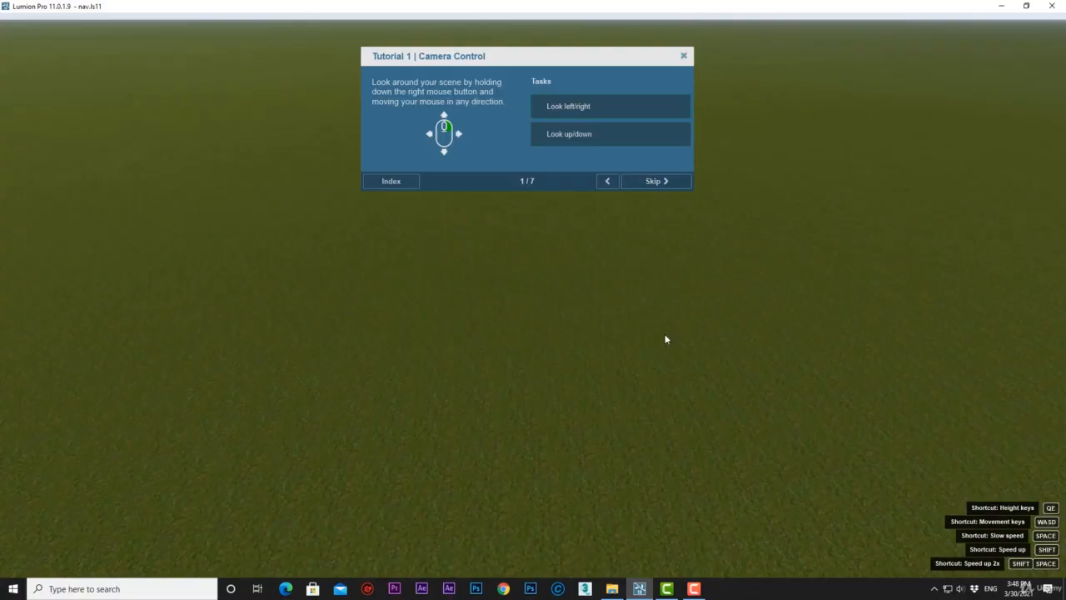
Complete the tutorial tasks for looking around and for moving the camera forward, backward, left, right, up and down.
right_click_drag(665, 339, 611, 248)
key("w")
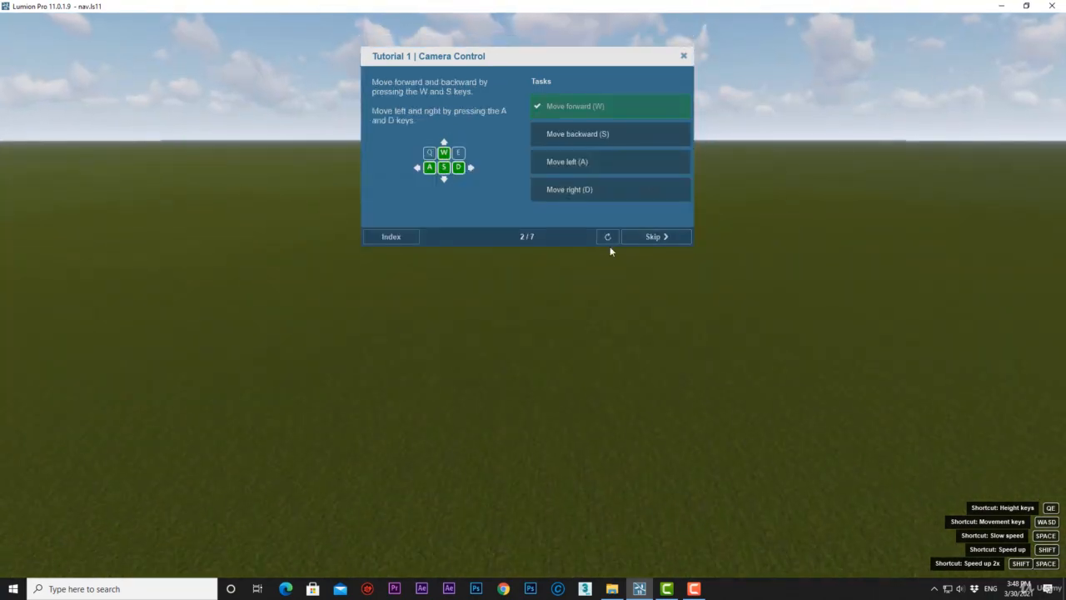
key("s")
key("a")
key("d")
key("q")
key("e")
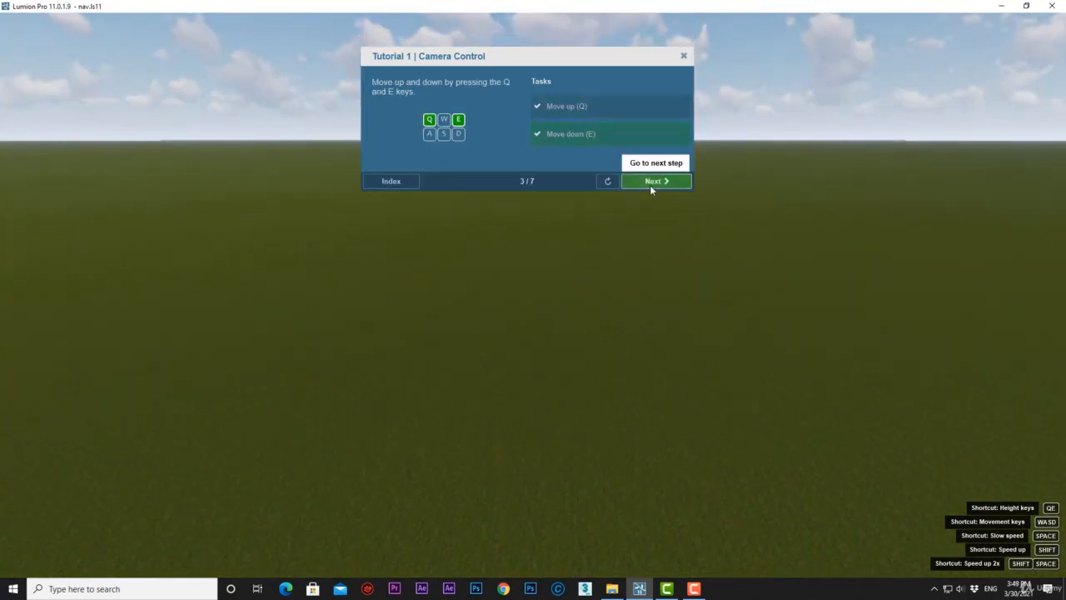
Complete the tutorial's faster movement practice, and fly around while looking about at normal and increased speed.
left_click(650, 183)
key("shift+w")
key("shift+space+w")
left_click(655, 184)
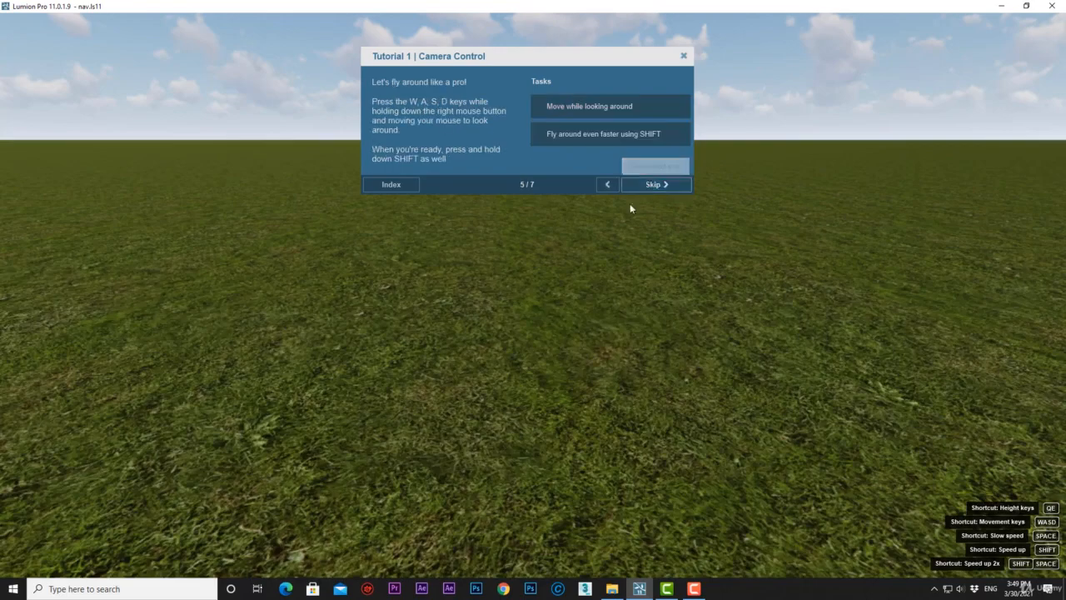
key("w")
right_click_drag(630, 203, 752, 375)
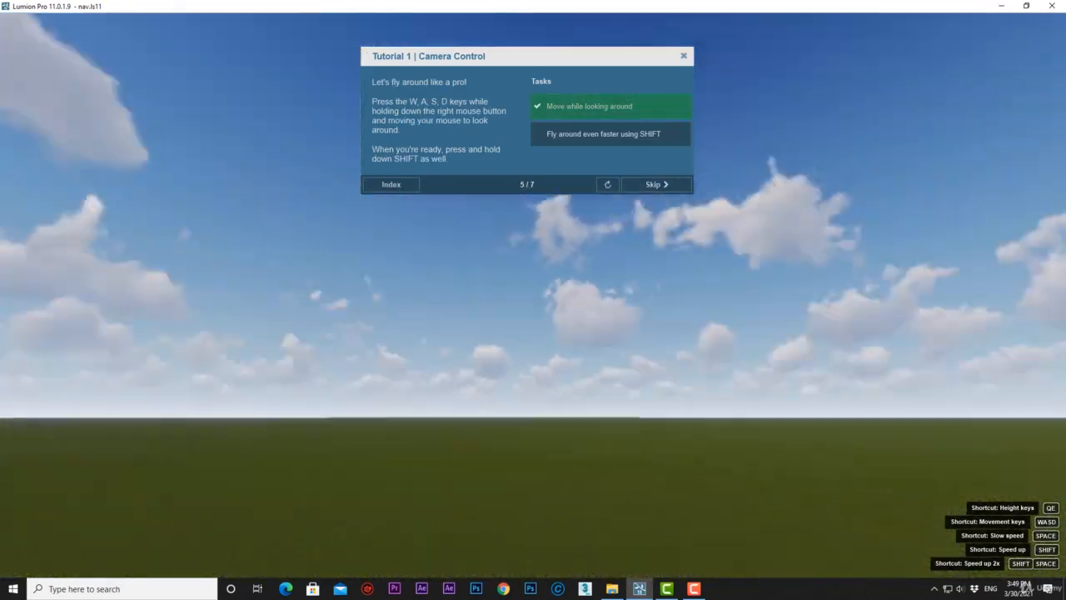
key("shift+w")
Go to tutorial step 6 and fly the camera quickly to a chosen spot on the landscape.
left_click(666, 185)
right_click(652, 341)
right_click(651, 341)
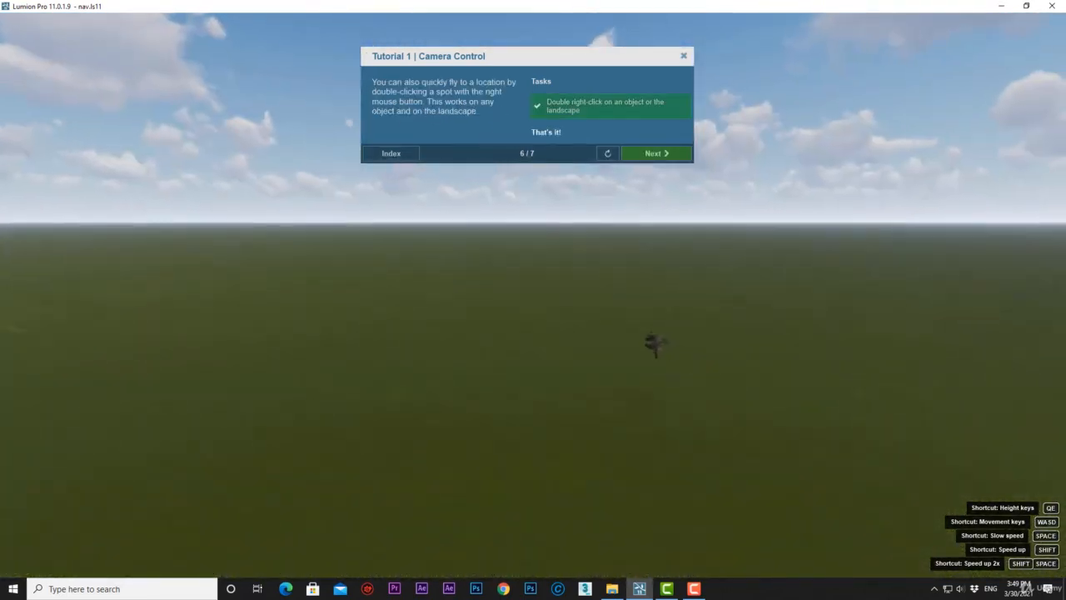